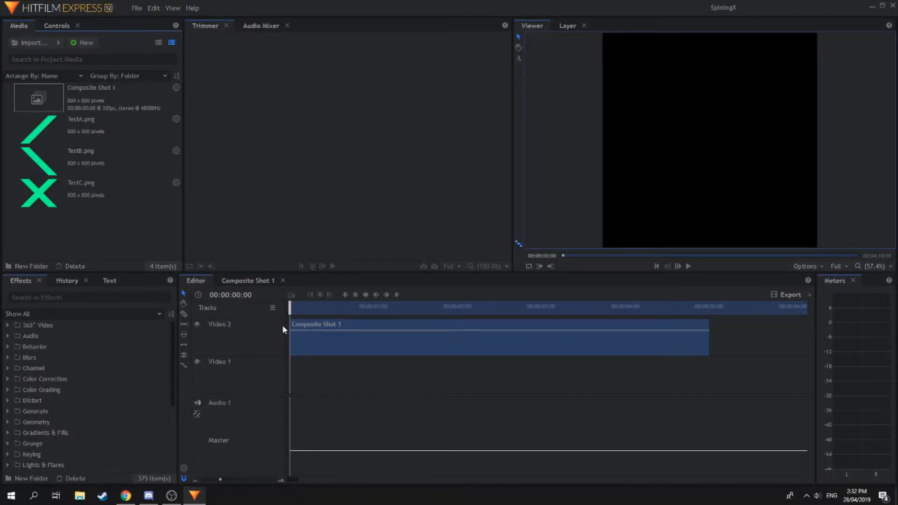
Play the spinning X animation on the Editor timeline from the start through the end of the clip
left_click(433, 392)
key("space")
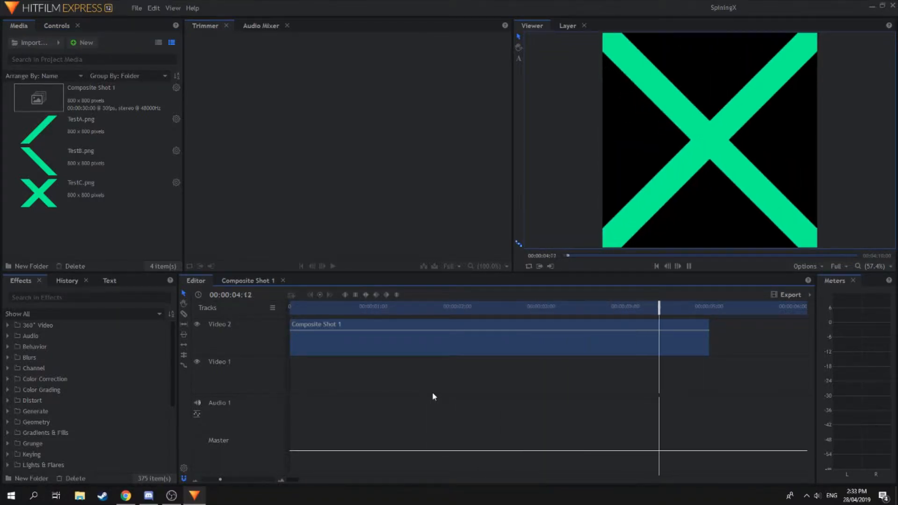
left_click_drag(728, 306, 191, 345)
key("space")
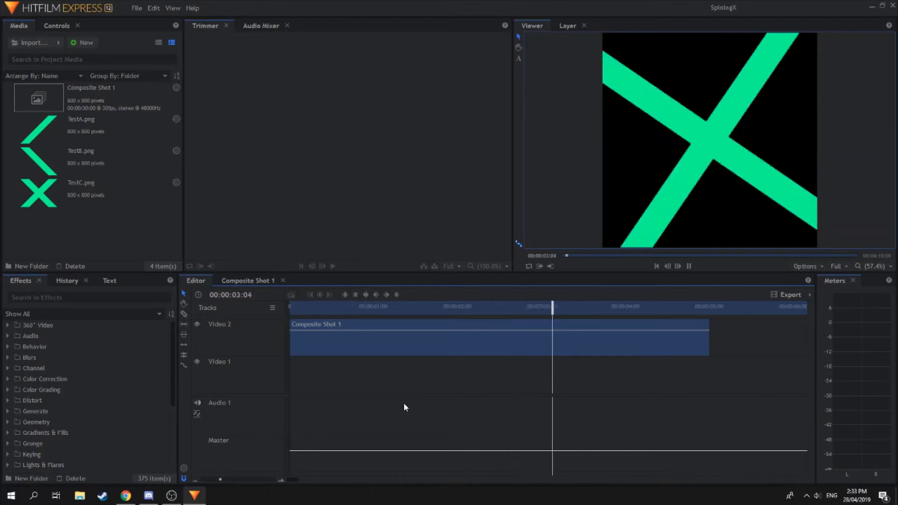
key("space")
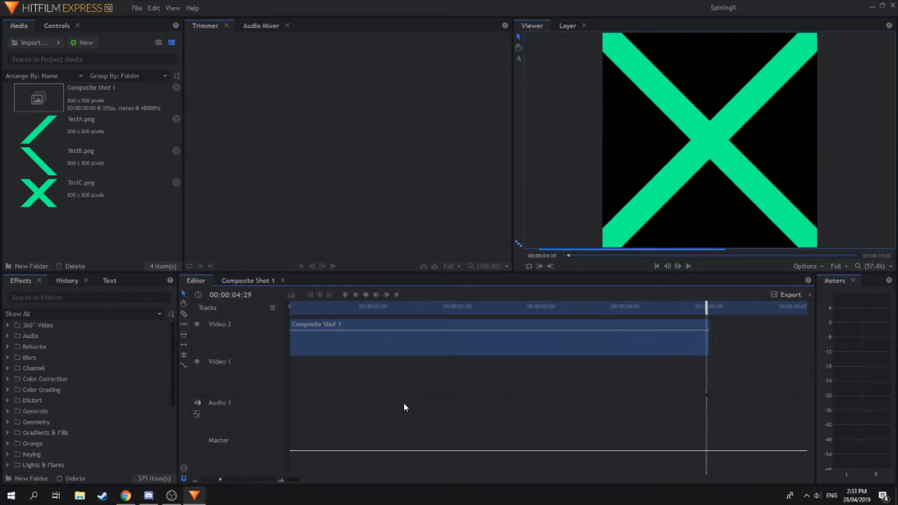
key("Right")
key("Right")
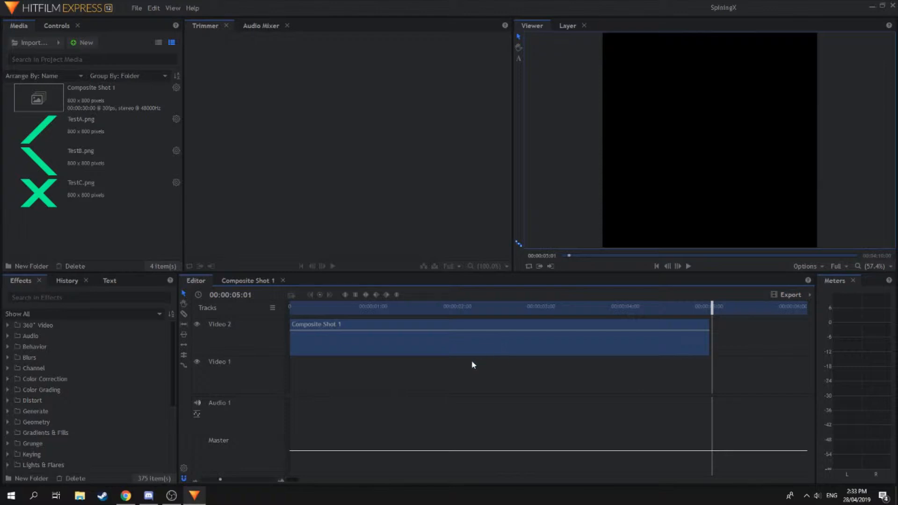
Open Composite Shot 1, inspect the TestA.png layer's Transform properties, and return the playhead to the start
left_click(260, 281)
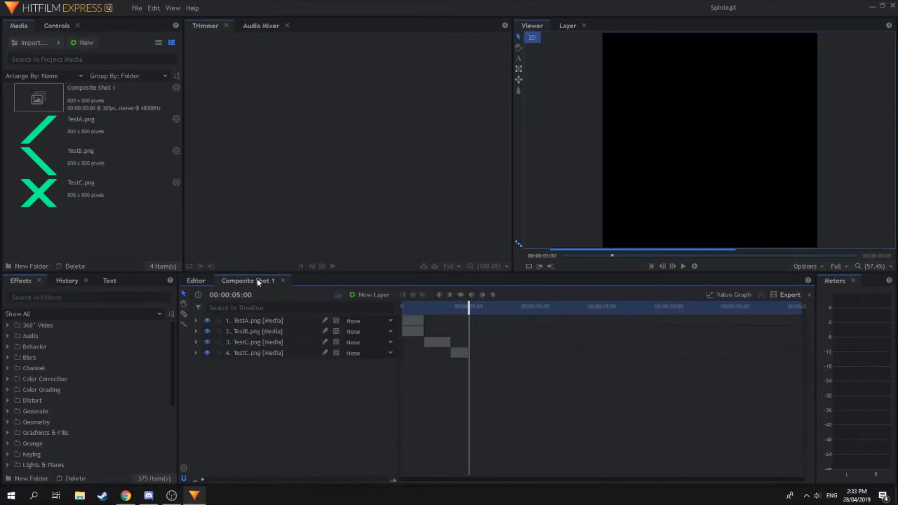
left_click(197, 321)
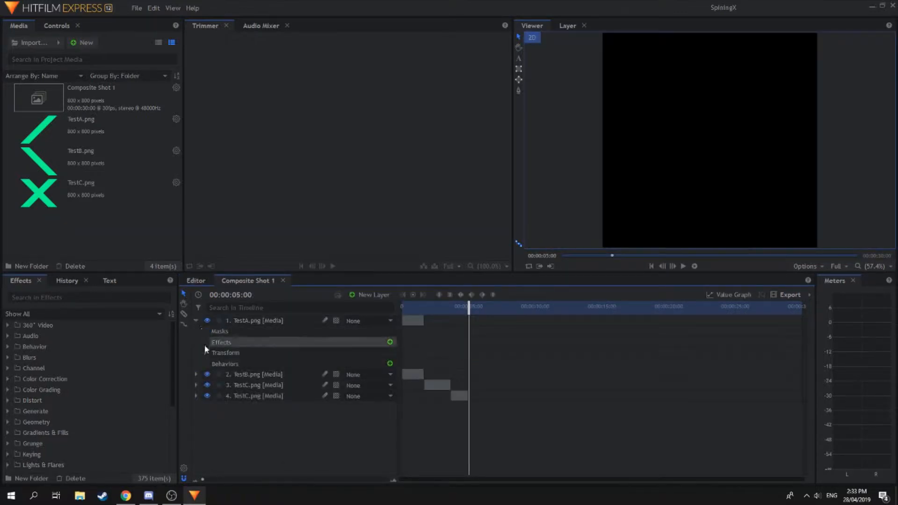
left_click(205, 353)
left_click(205, 353)
left_click(196, 320)
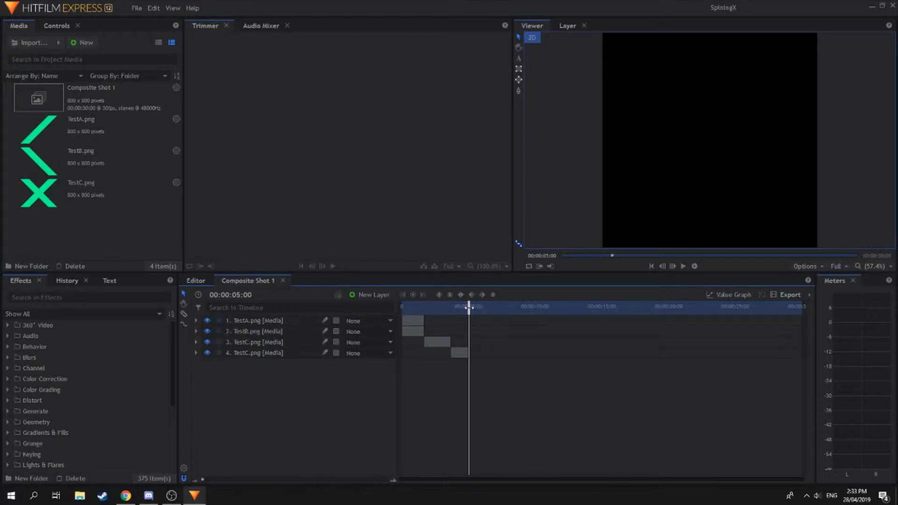
left_click_drag(469, 306, 402, 306)
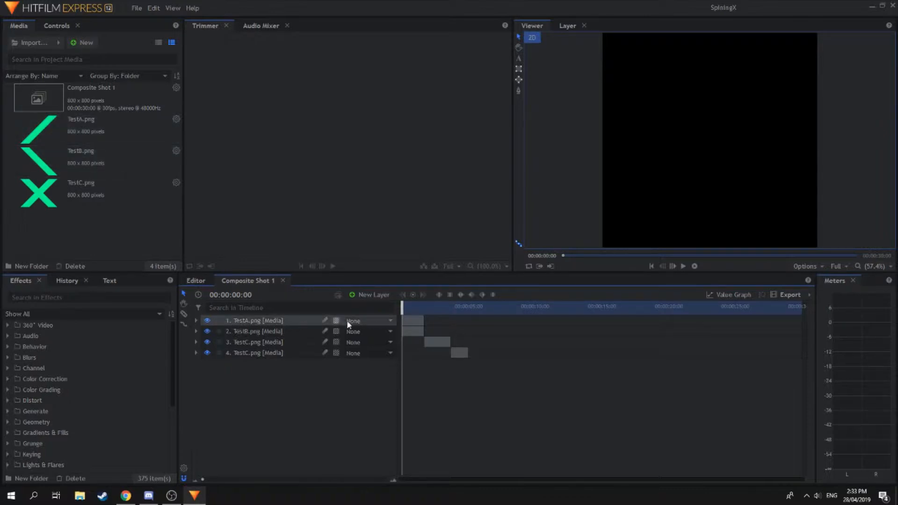
Scrub through Composite Shot 1 to examine how the TestA.png, TestB.png and TestC.png layers build the animation
left_click(409, 320)
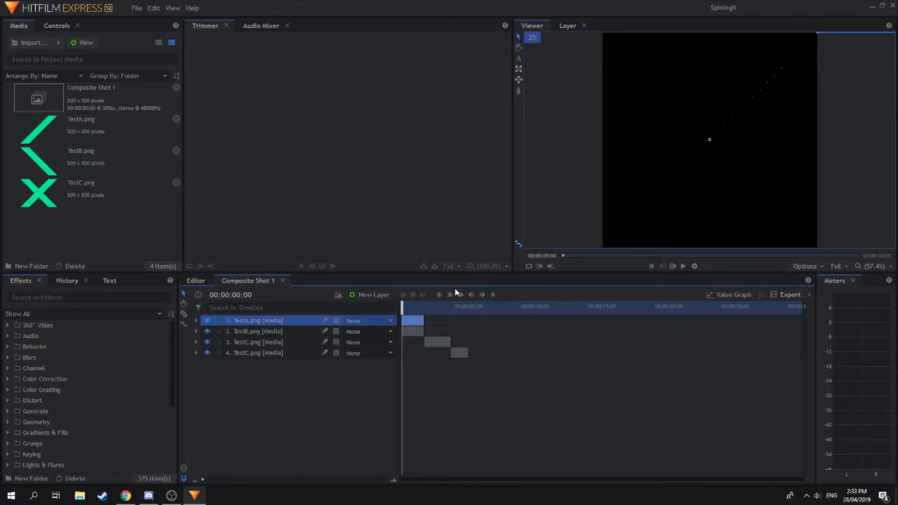
left_click(405, 307)
left_click_drag(408, 309, 429, 313)
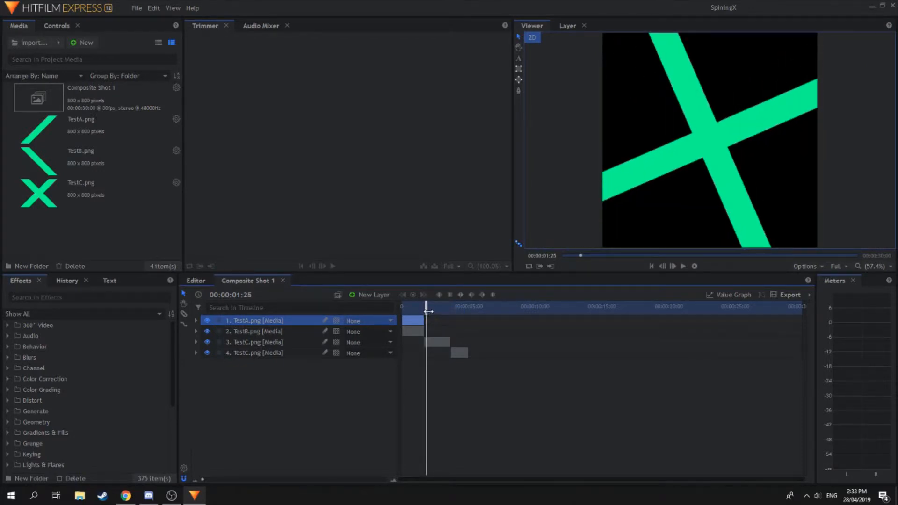
left_click(115, 204)
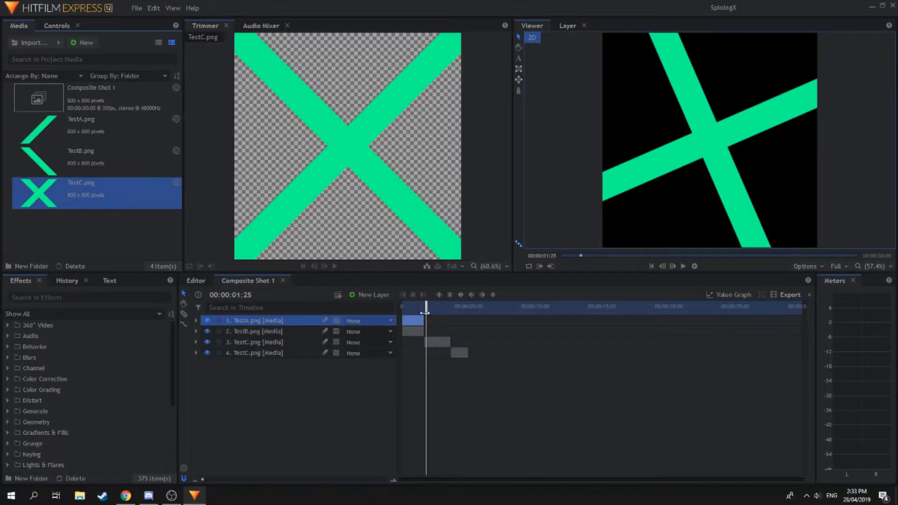
left_click_drag(424, 313, 398, 322)
left_click(457, 353)
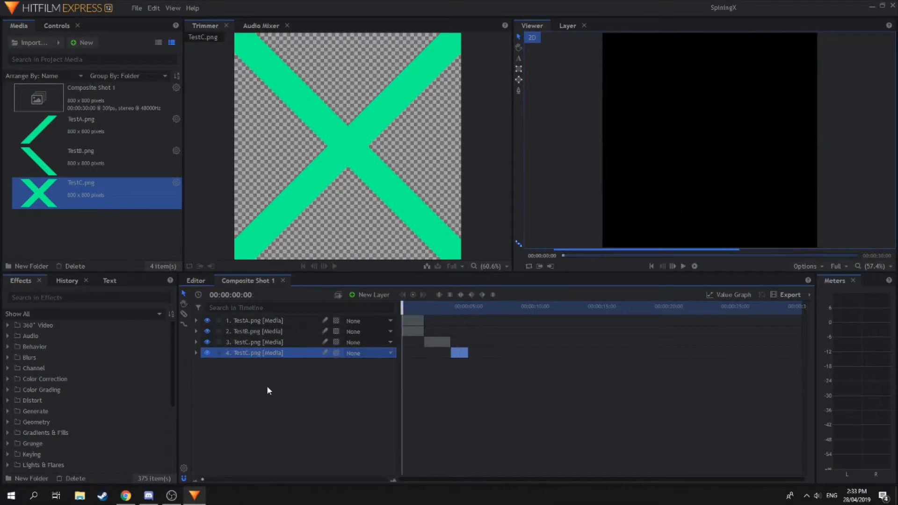
Add the Editor timeline's contents to the export queue and open the queue
left_click(198, 281)
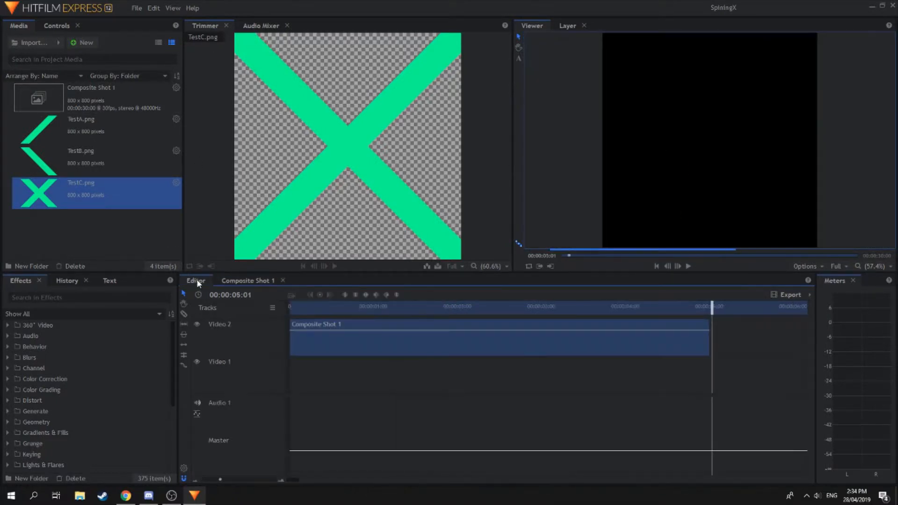
left_click(787, 296)
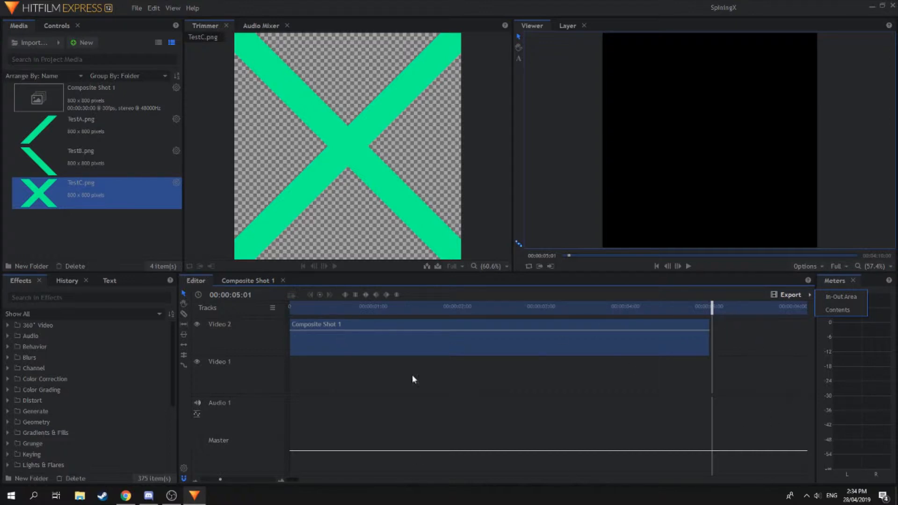
left_click(831, 312)
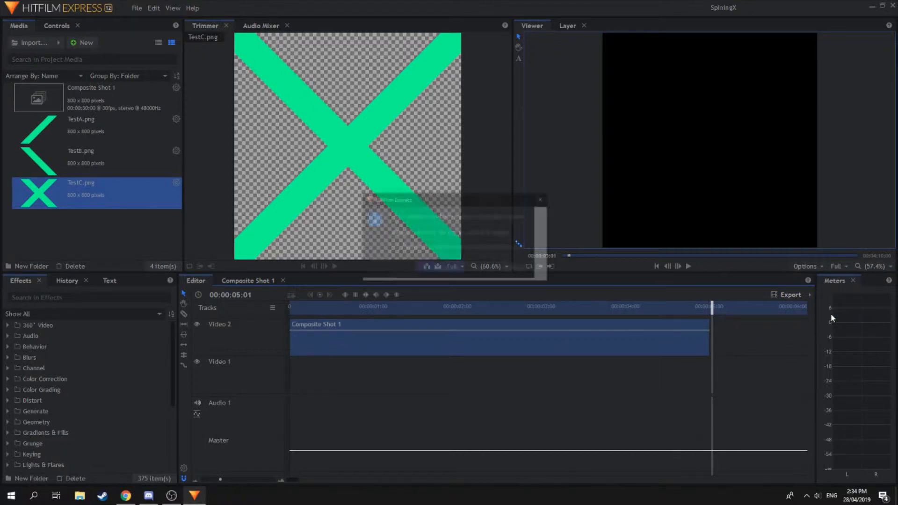
left_click(457, 272)
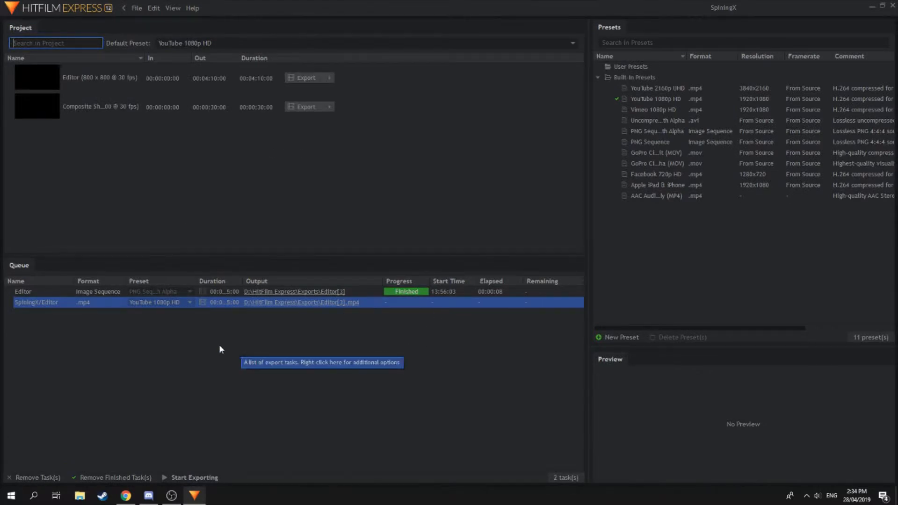
Export the queued SpiningX/Editor task to the Desktop folder using the PNG Sequence with Alpha preset
left_click(190, 303)
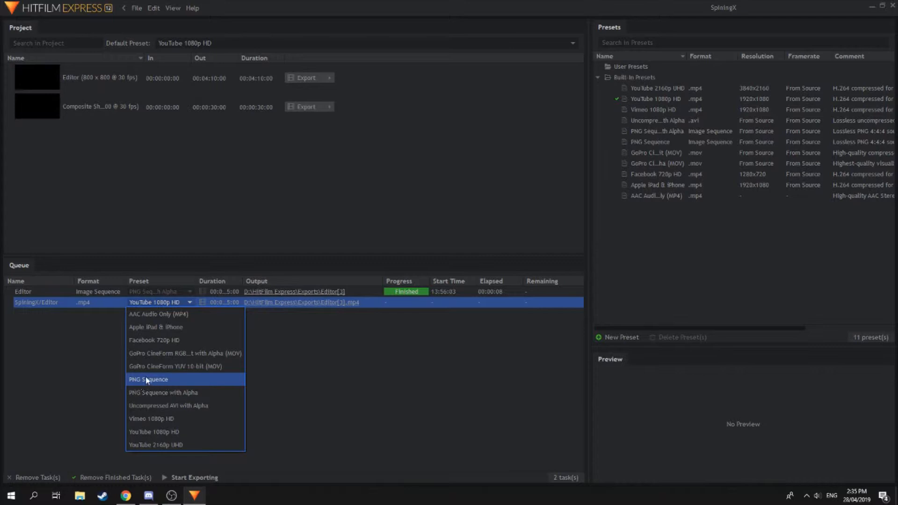
left_click(183, 392)
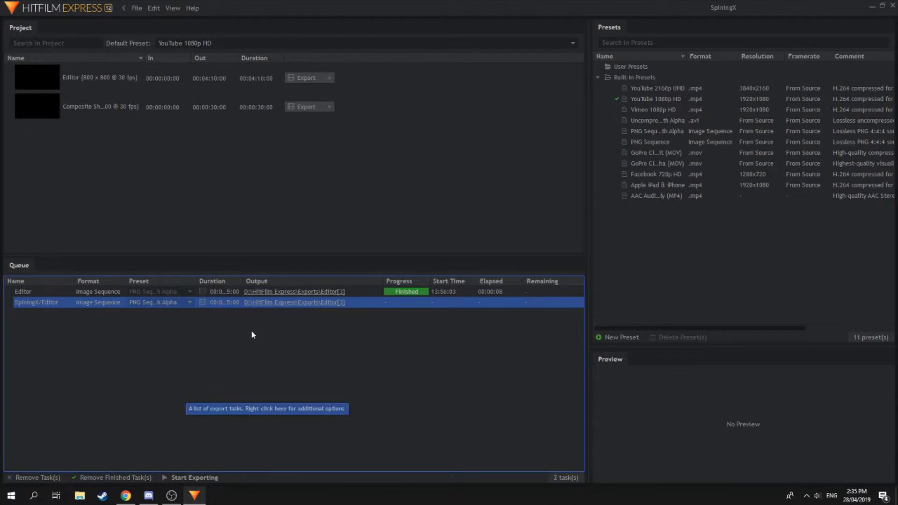
left_click(290, 302)
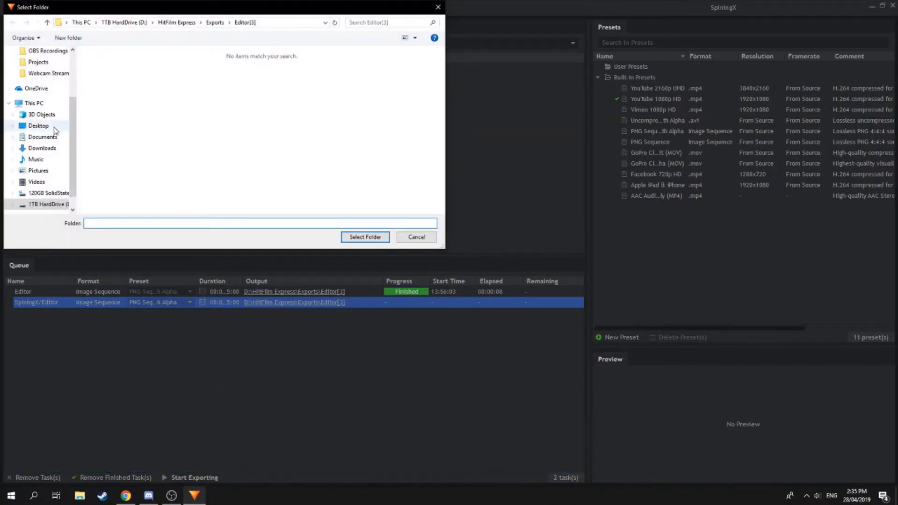
left_click(41, 126)
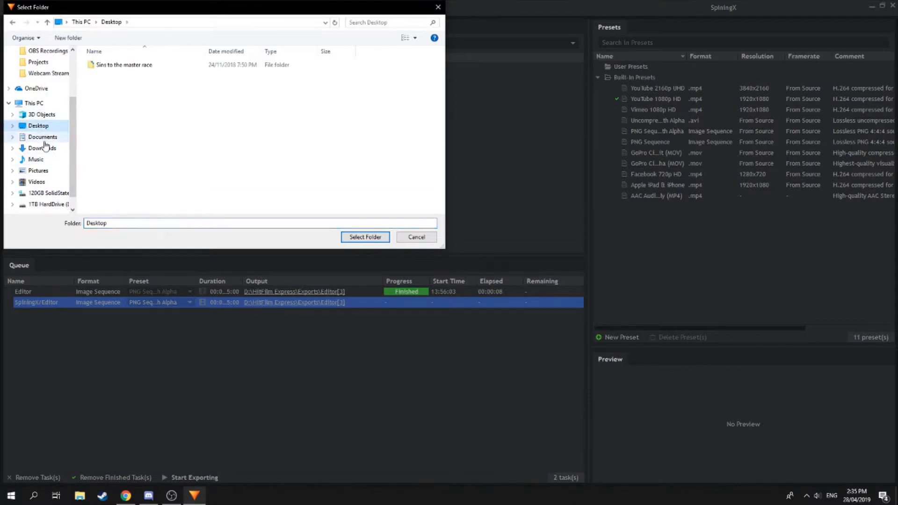
left_click(352, 237)
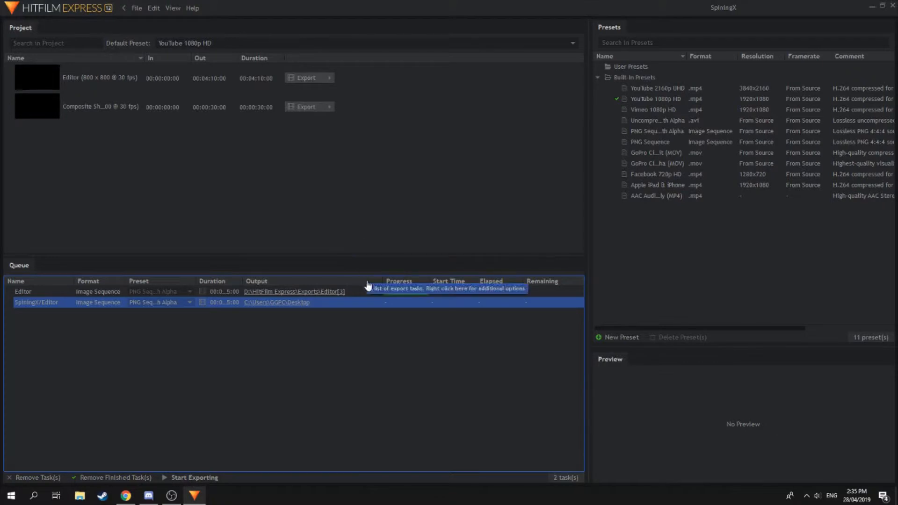
left_click(194, 478)
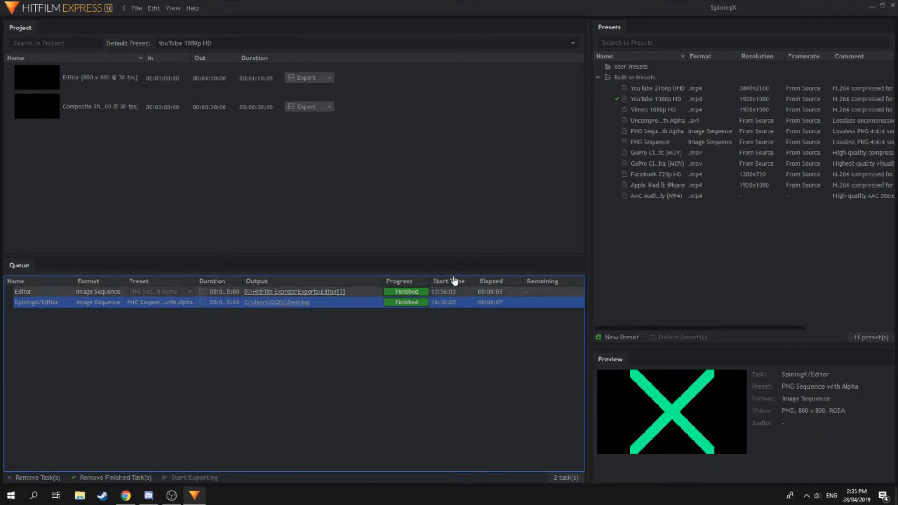
Close the video editor and create a folder on the desktop with the default name New folder
left_click(891, 6)
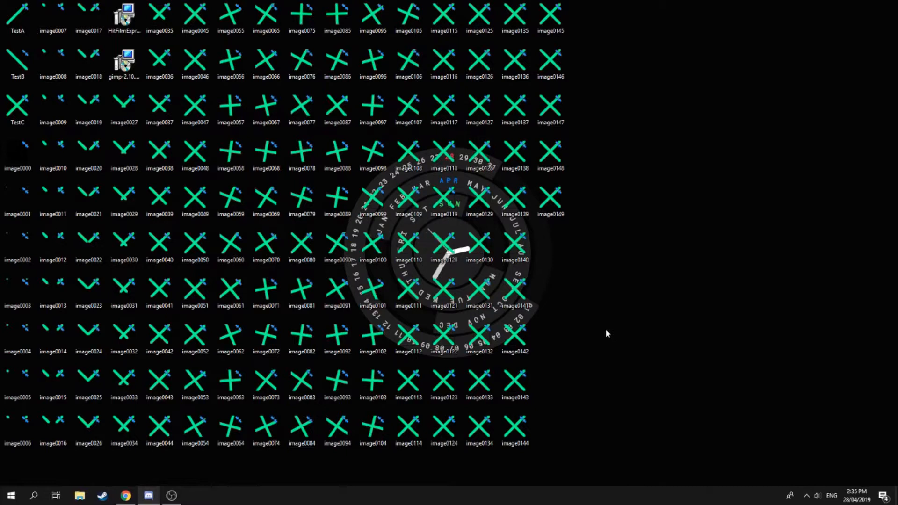
right_click(657, 239)
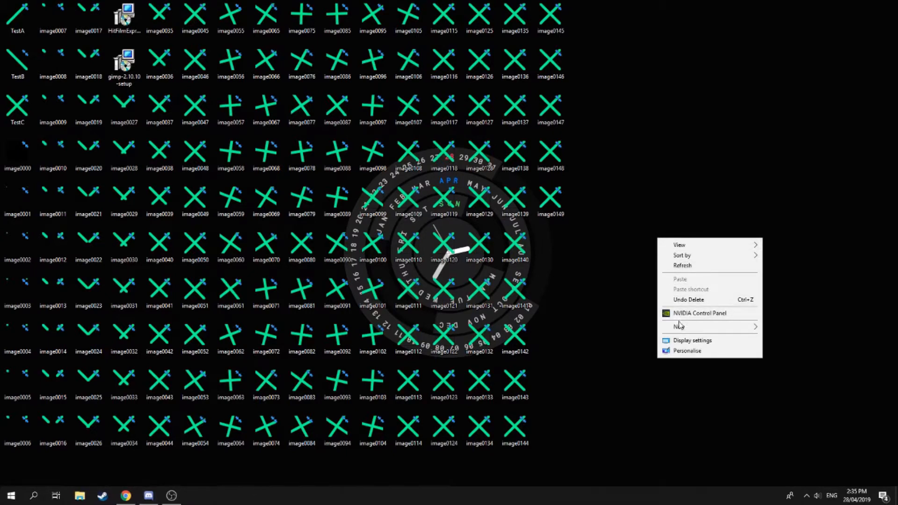
mouse_move(679, 326)
left_click(767, 326)
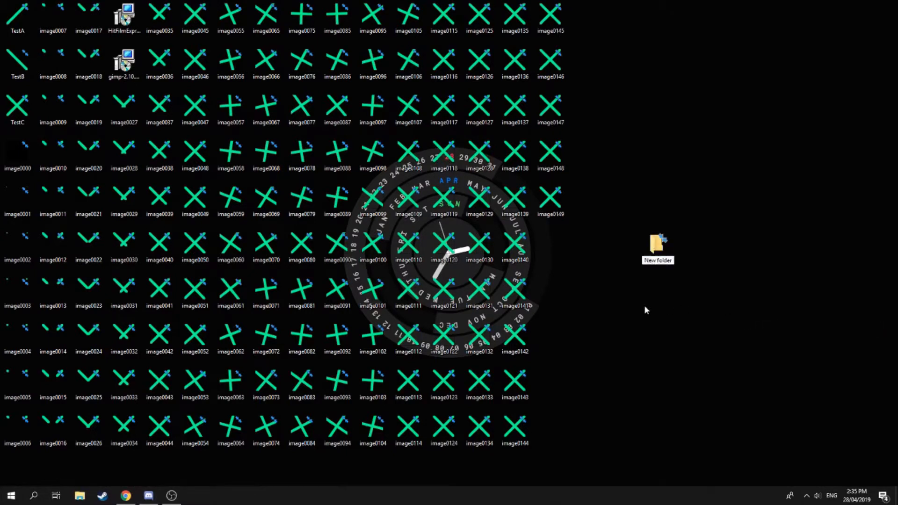
key("Return")
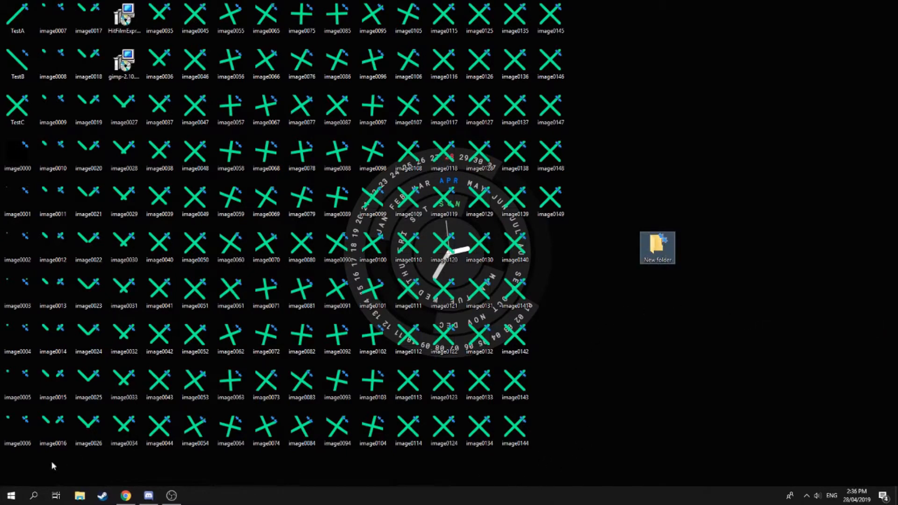
Move all exported frames, image0000 to image0149, from the desktop into New folder, leaving the Test images and installers in place
left_click_drag(13, 466, 597, 150)
left_click_drag(597, 150, 666, 256)
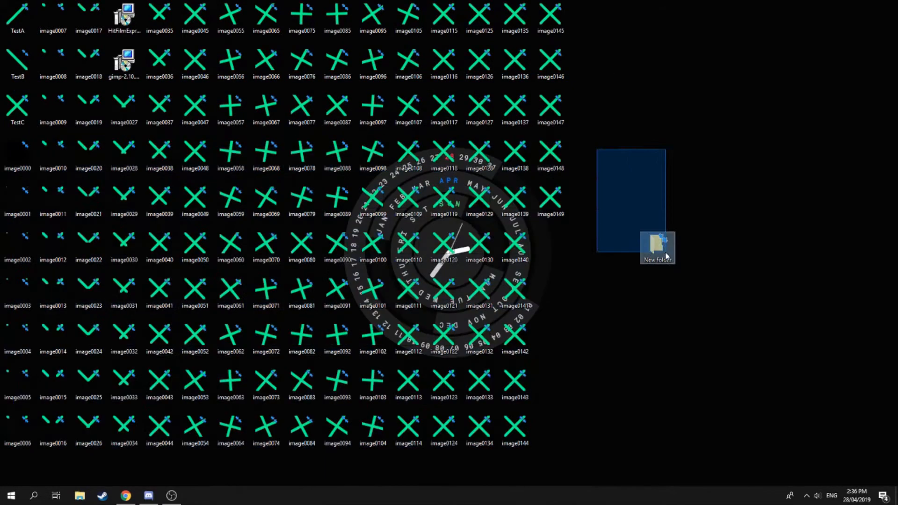
left_click_drag(15, 470, 657, 247)
left_click_drag(48, 142, 556, 103)
left_click_drag(550, 107, 658, 247)
left_click_drag(156, 104, 657, 247)
left_click_drag(101, 100, 46, 17)
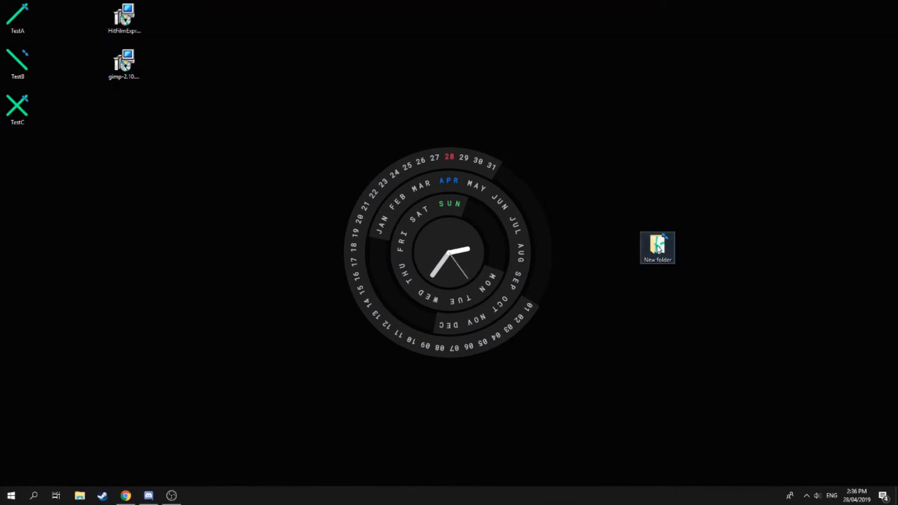
Look through the exported frames in New folder from first to last, and close the folder window
double_click(657, 248)
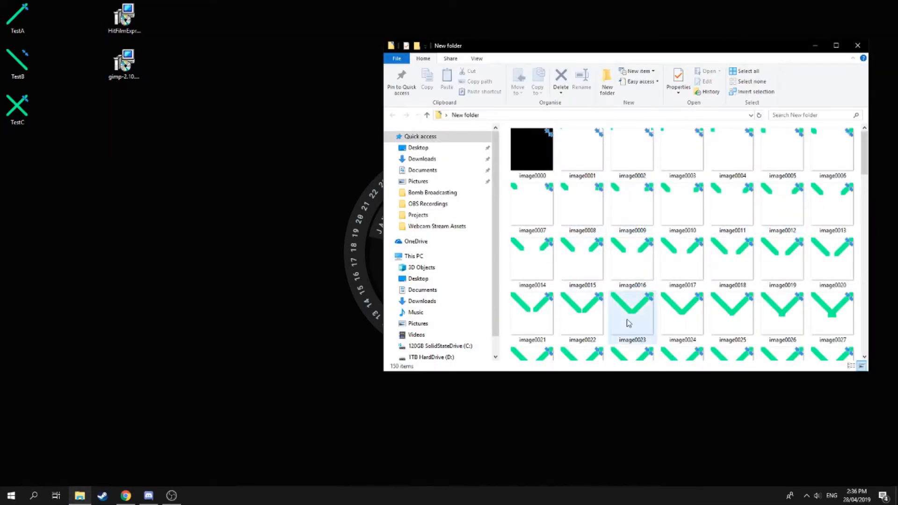
scroll(628, 322, "down", 15)
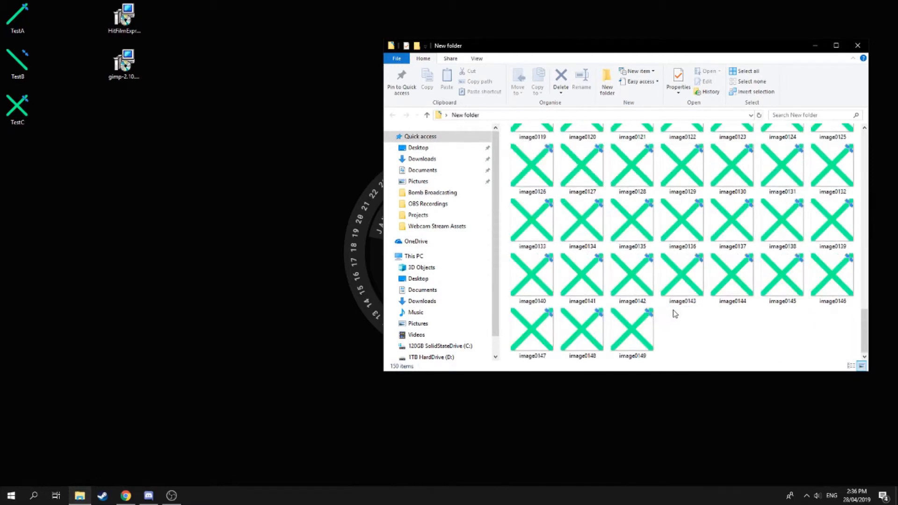
scroll(673, 335, "up", 15)
scroll(667, 336, "down", 15)
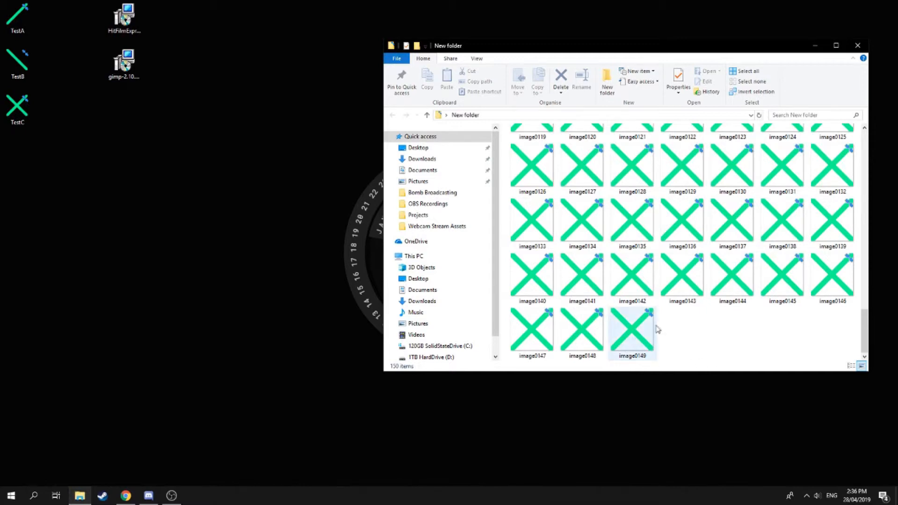
scroll(645, 328, "up", 15)
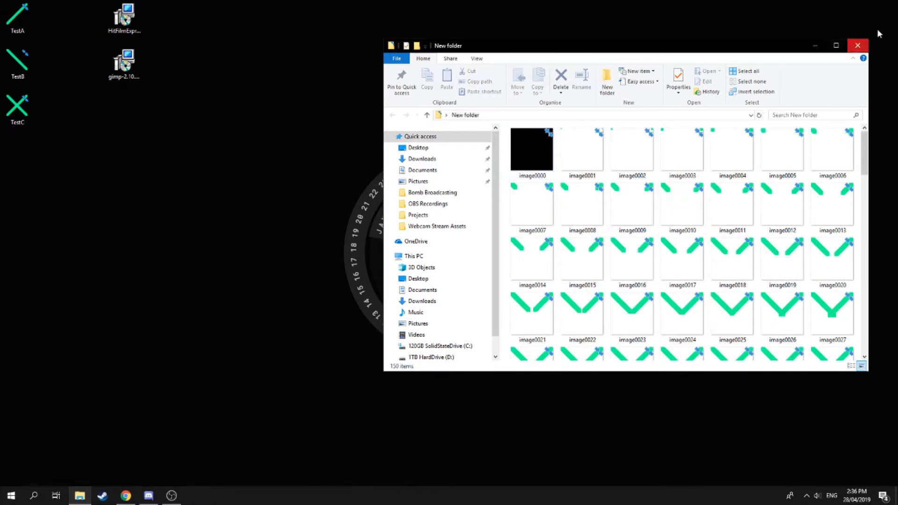
left_click(858, 46)
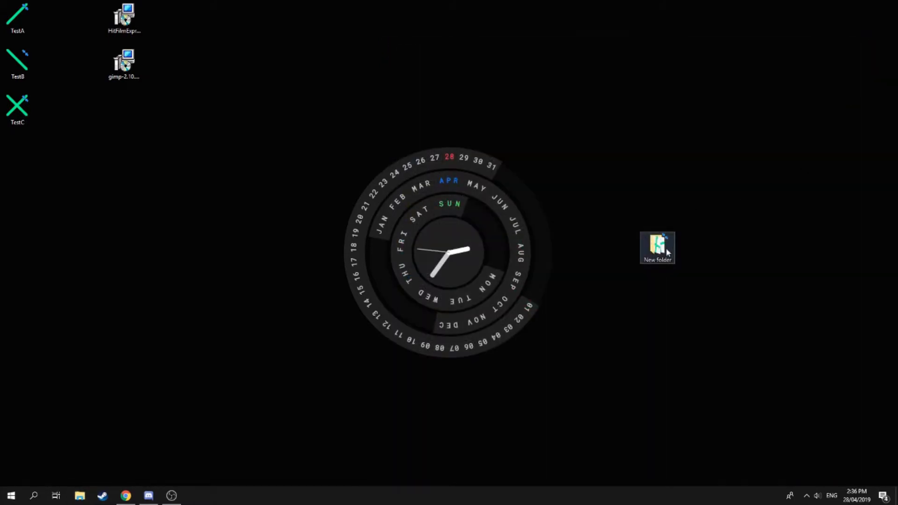
Place New folder below the TestC image on the desktop and launch GIMP
left_click_drag(655, 241, 66, 155)
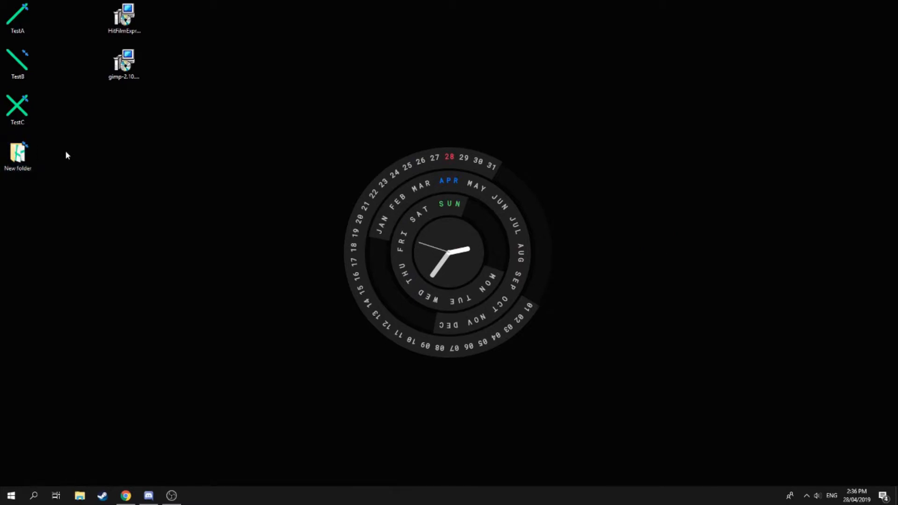
key("super")
type("gimp")
key("Return")
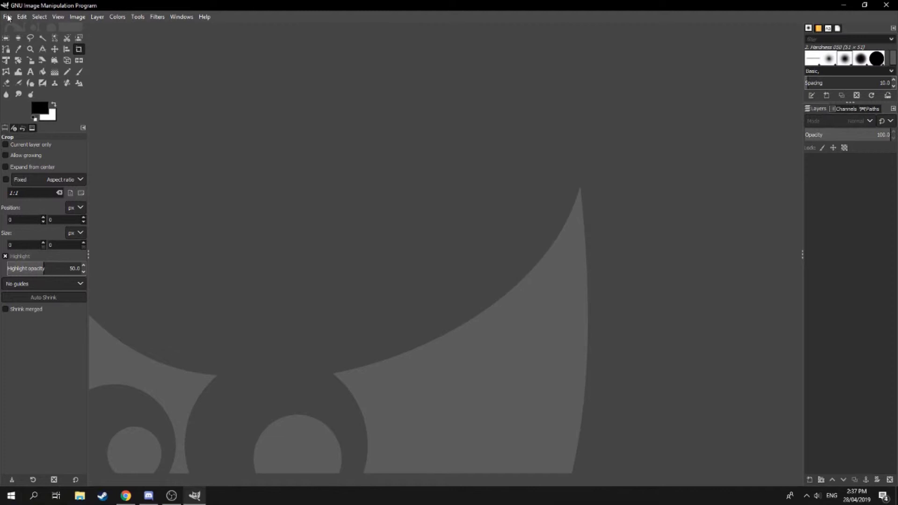
Open all PNG frames from New folder on the desktop as layers of one image
left_click(8, 17)
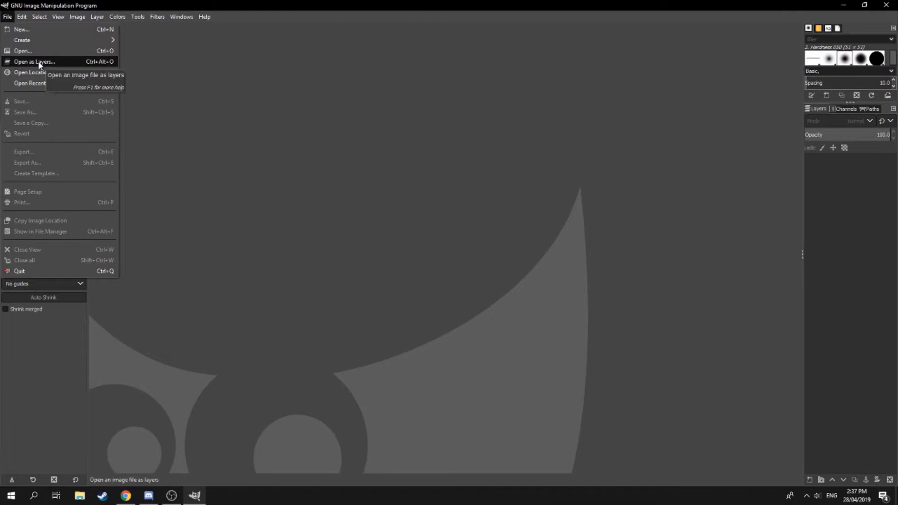
left_click(201, 77)
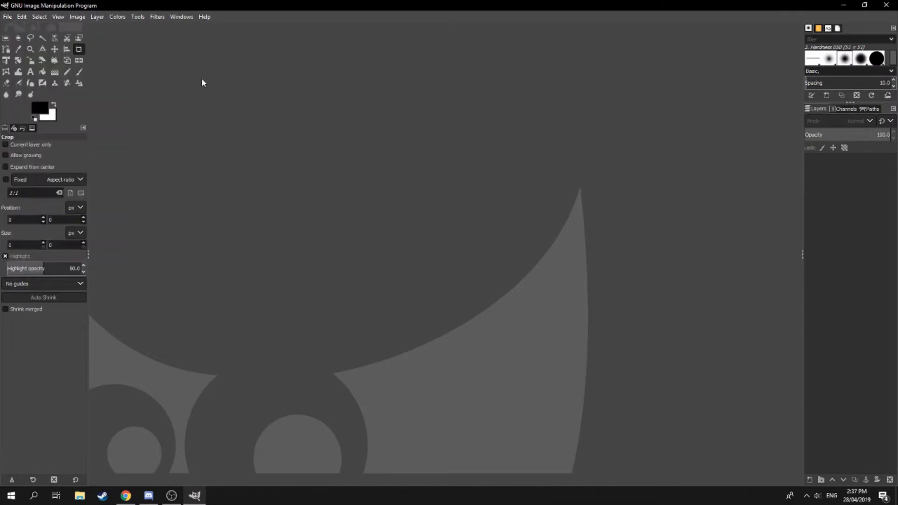
left_click(8, 17)
left_click(28, 61)
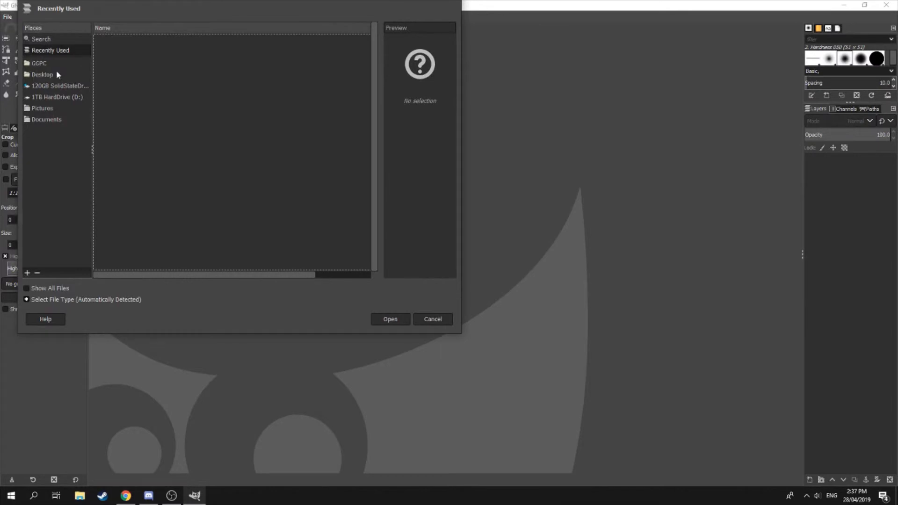
left_click(54, 74)
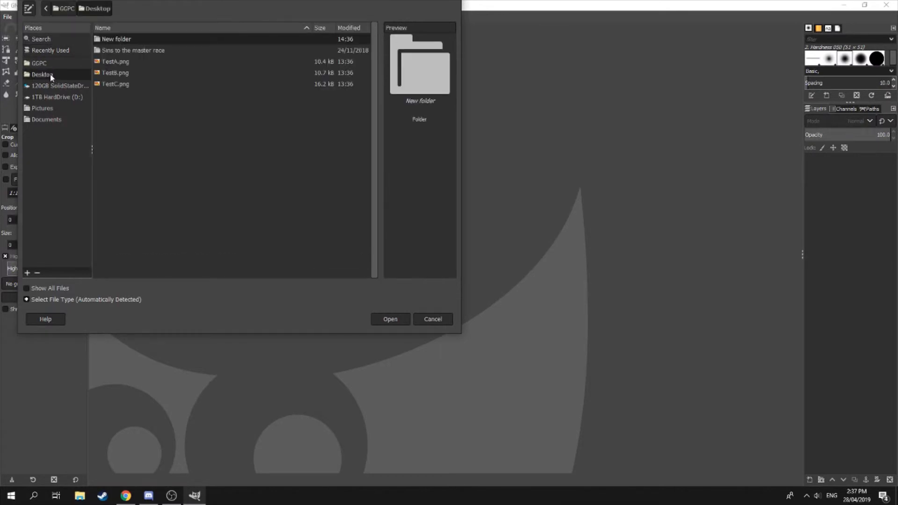
double_click(125, 40)
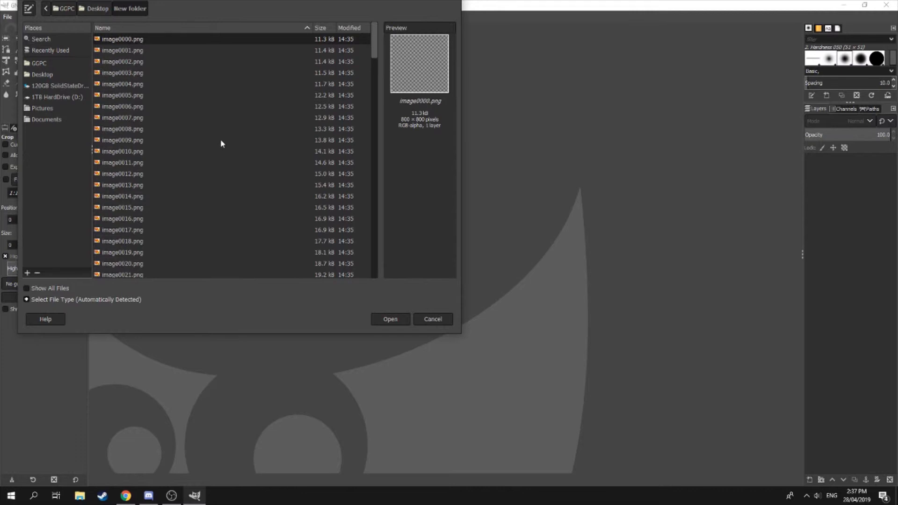
key("ctrl+a")
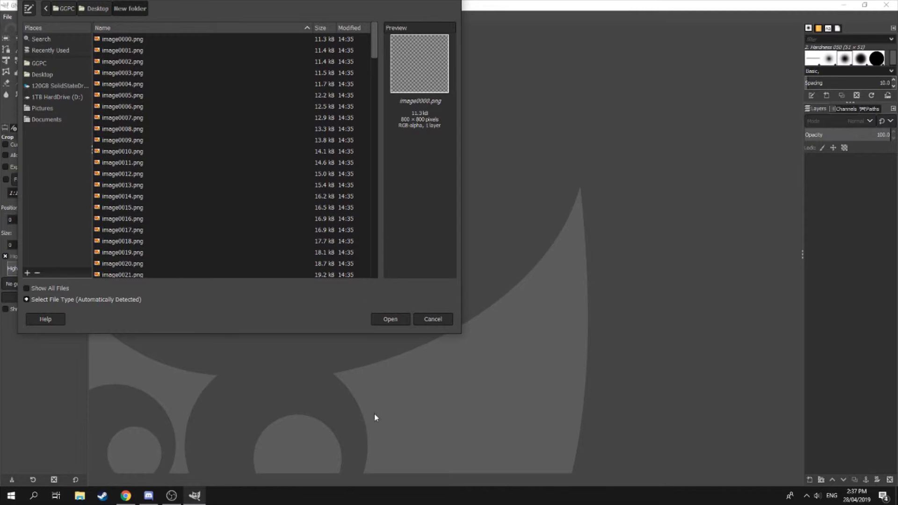
left_click(388, 320)
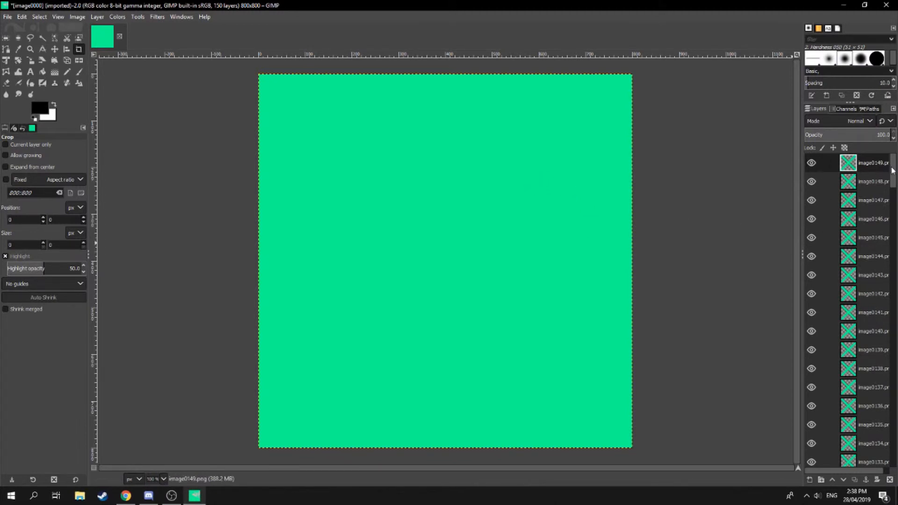
mouse_move(892, 170)
left_mouse_down()
mouse_move(889, 220)
mouse_move(888, 160)
left_mouse_up()
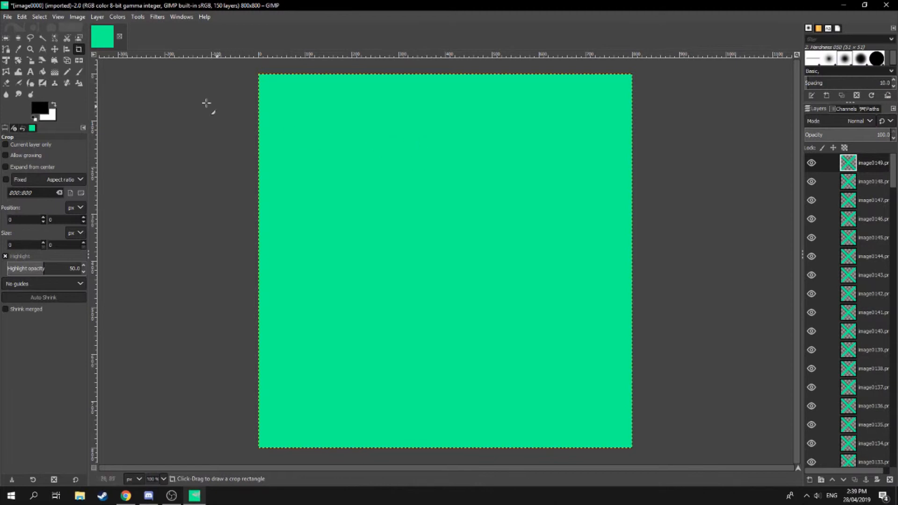
Start exporting the layered image to New folder as image0000.gif, using the GIF image file type
left_click(2, 18)
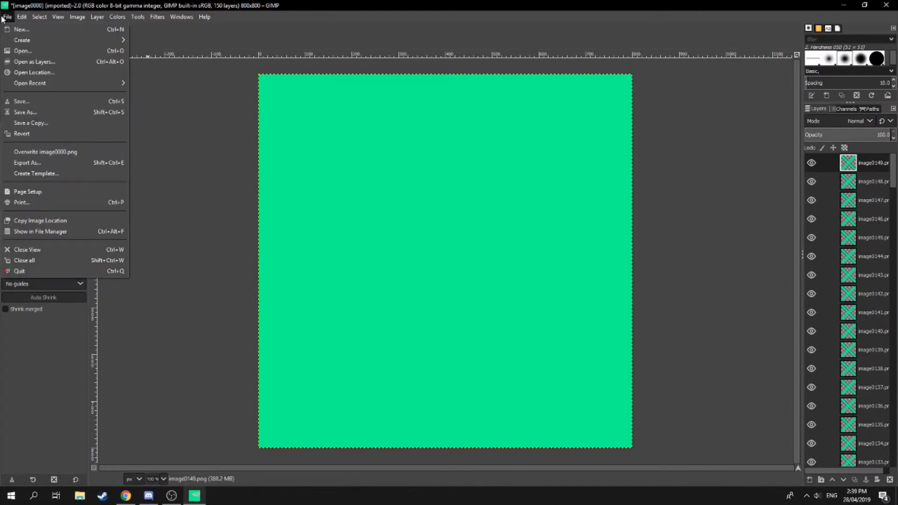
left_click(45, 162)
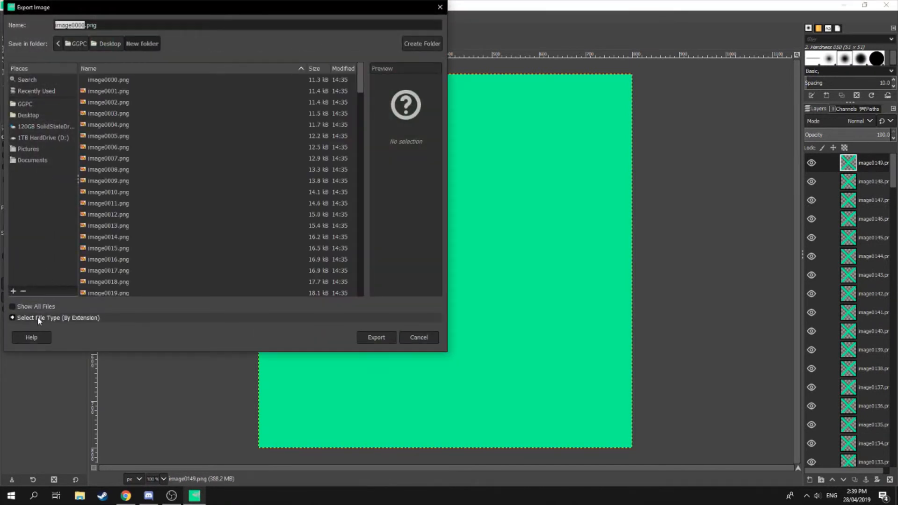
left_click(13, 318)
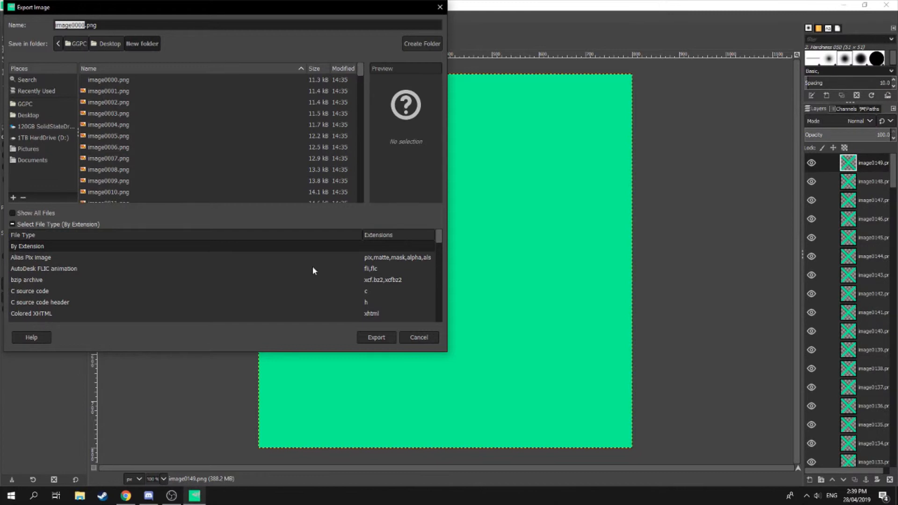
scroll(313, 267, "down", 3)
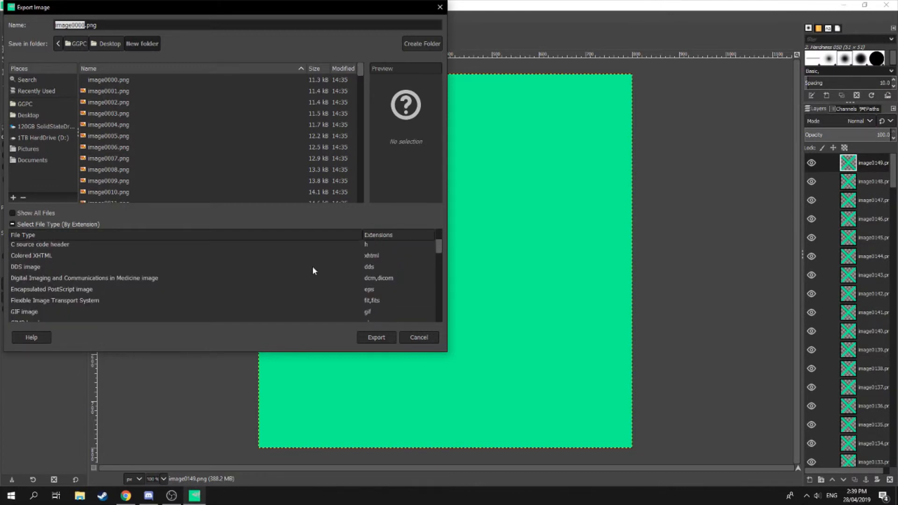
scroll(313, 269, "down", 1)
left_click(369, 298)
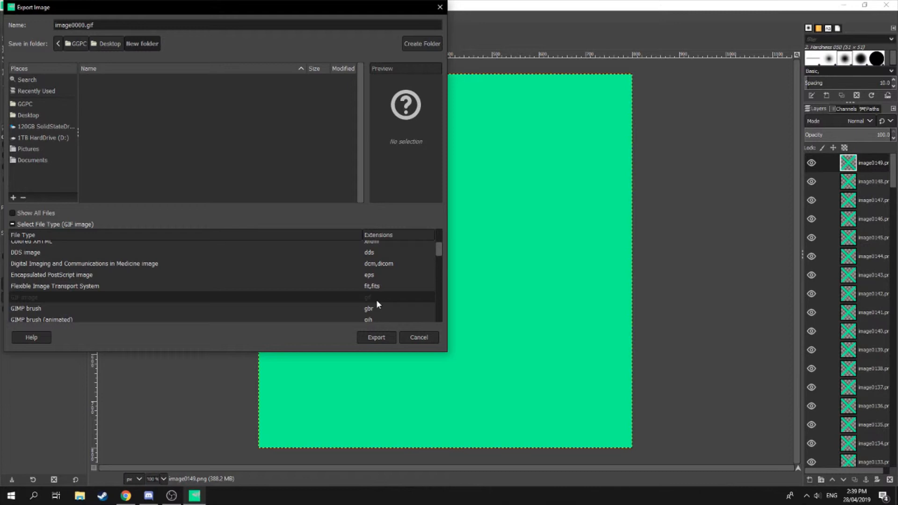
left_click(374, 337)
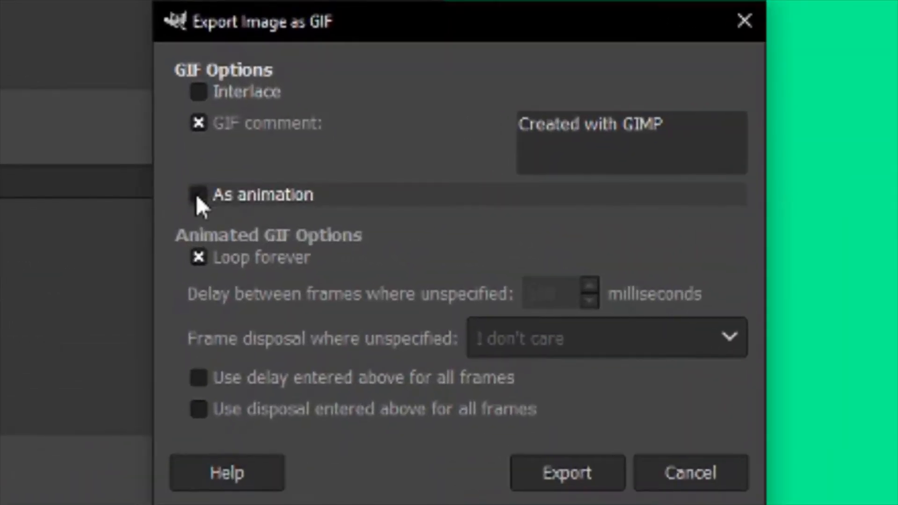
Export the GIF as an animation with a 33.3 ms delay and One frame per layer (replace) disposal, both applied to all frames
left_click(250, 209)
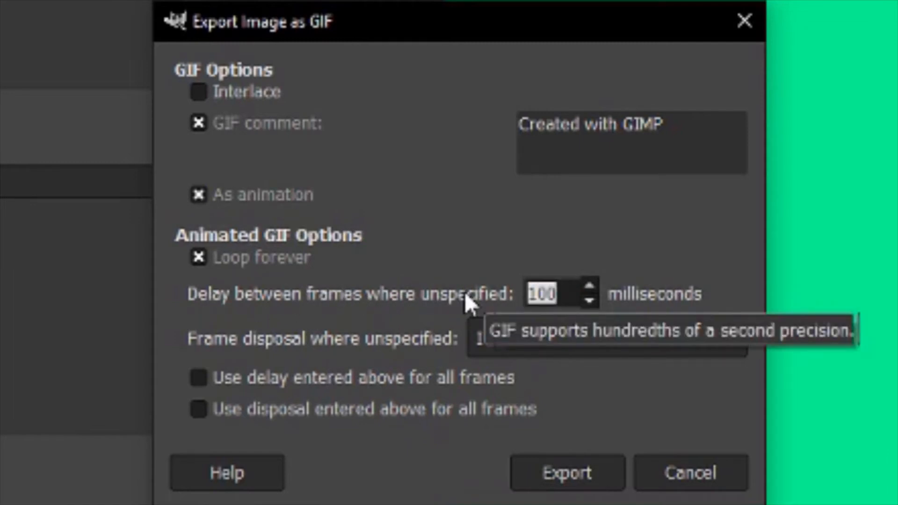
type("33.3")
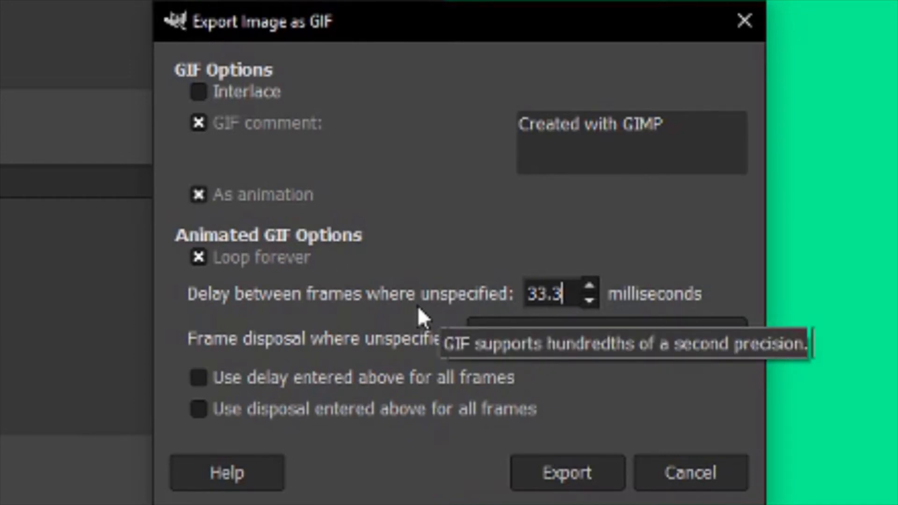
left_click(198, 379)
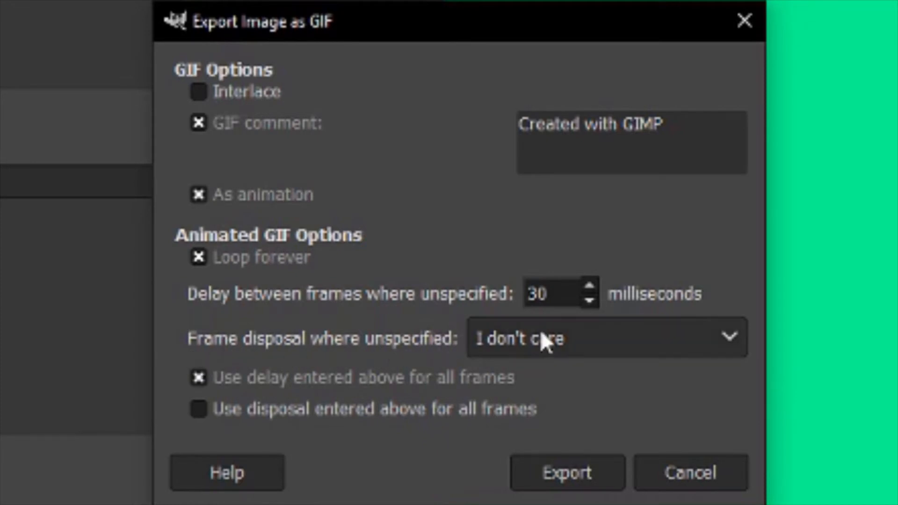
left_click(686, 340)
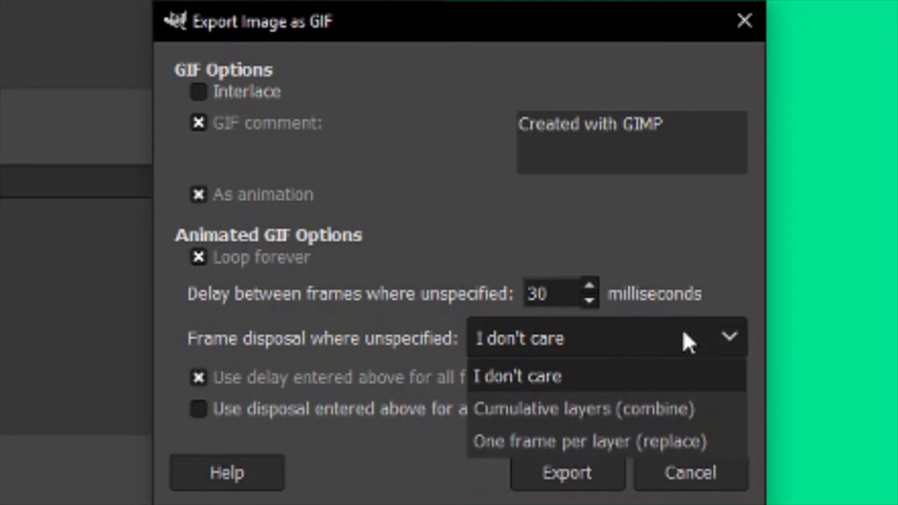
left_click(650, 446)
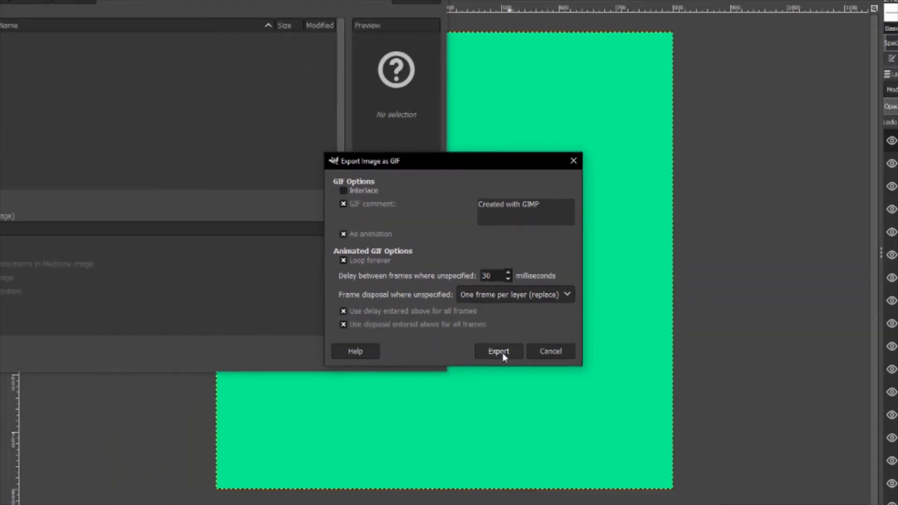
left_click(520, 386)
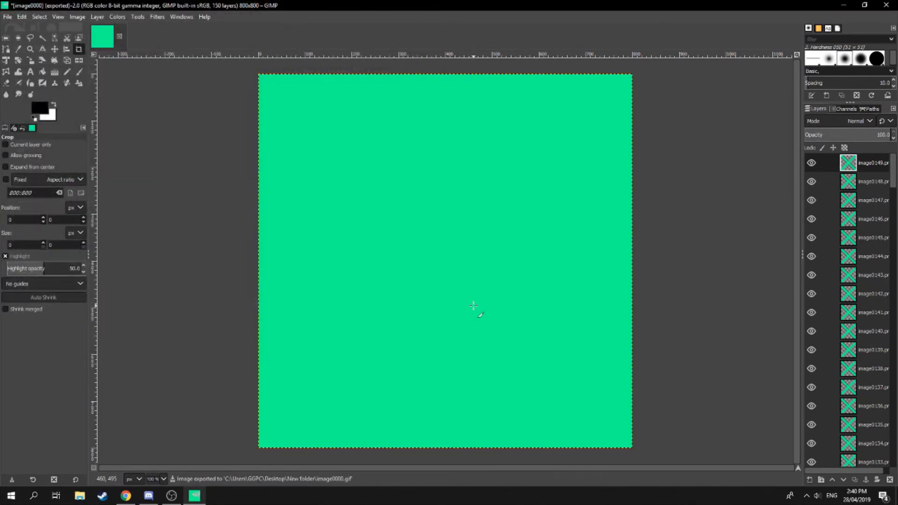
Quit GIMP discarding the unsaved changes, and move the exported image0000 GIF from New folder to the desktop
left_click(881, 9)
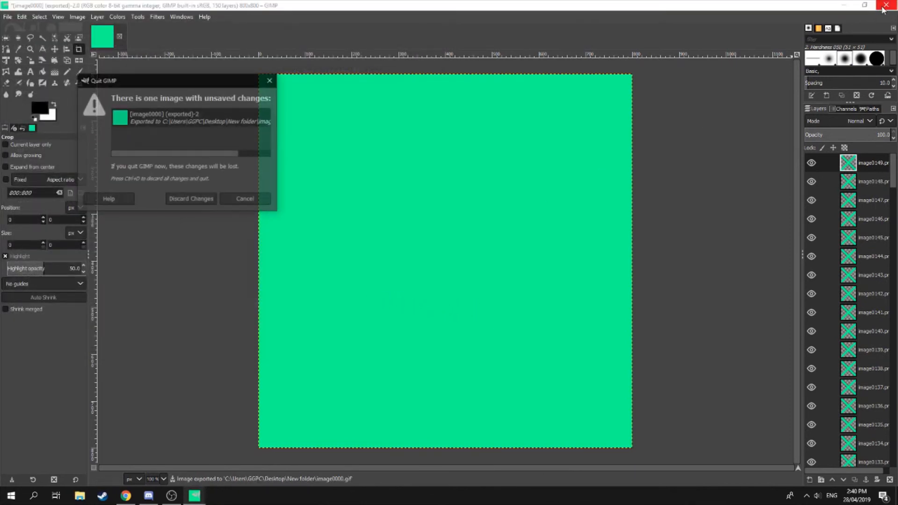
left_click(185, 200)
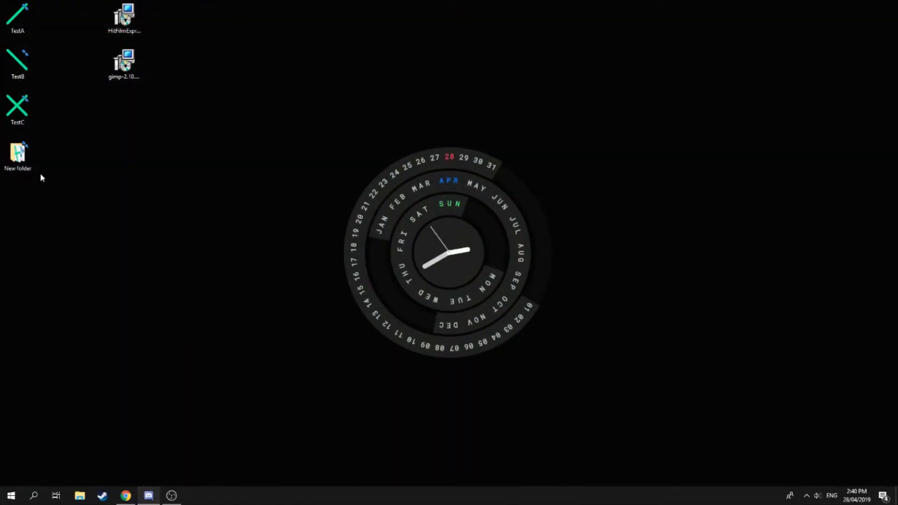
double_click(18, 156)
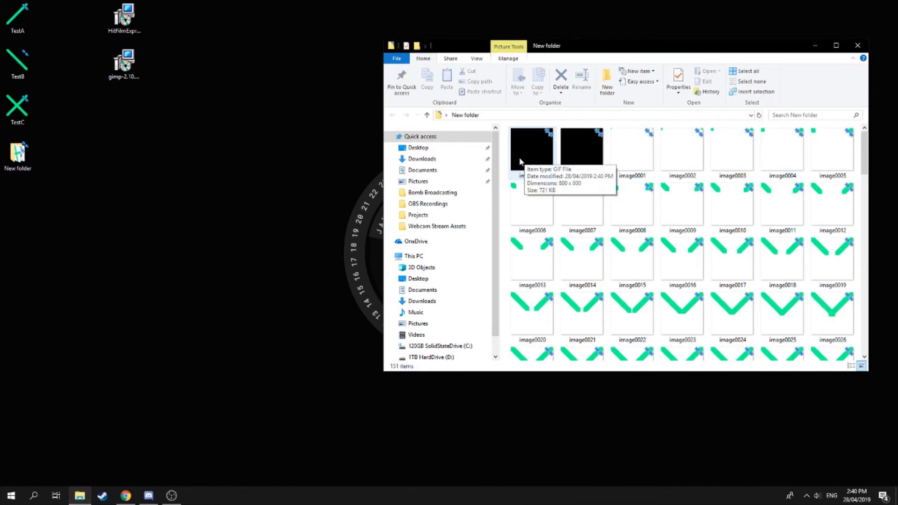
left_click_drag(523, 164, 58, 162)
left_click(857, 45)
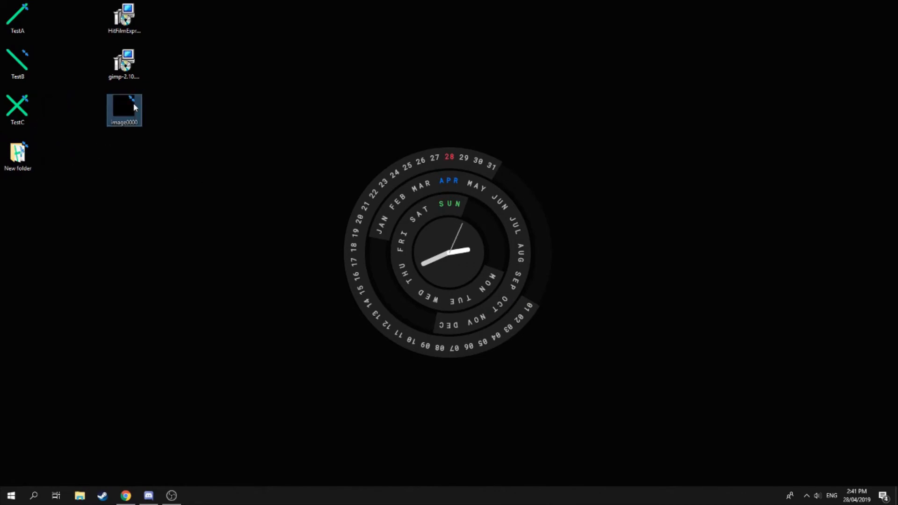
Play the image0000 GIF from the desktop to check the animation, and close the viewer
double_click(132, 117)
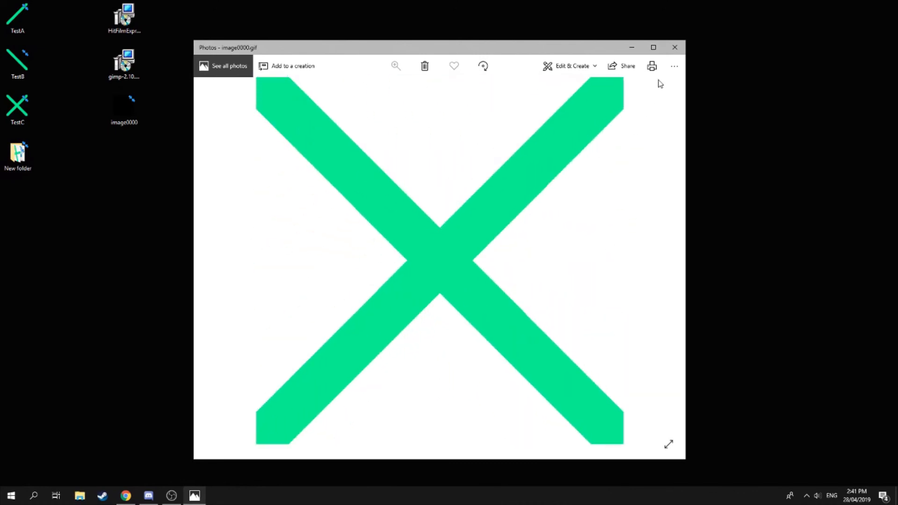
left_click(673, 49)
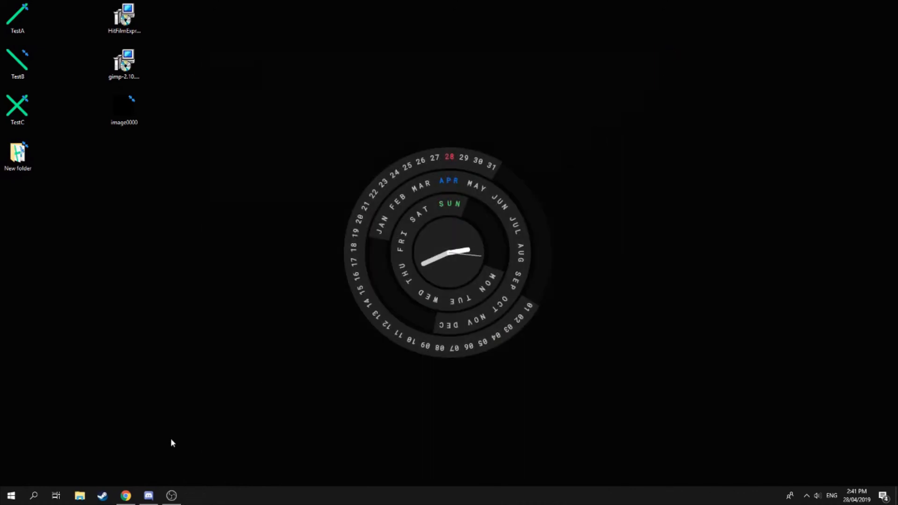
Switch to Chrome, open the Streamlabs dashboard from the Streaming bookmarks, and log in with Twitch
left_click(124, 496)
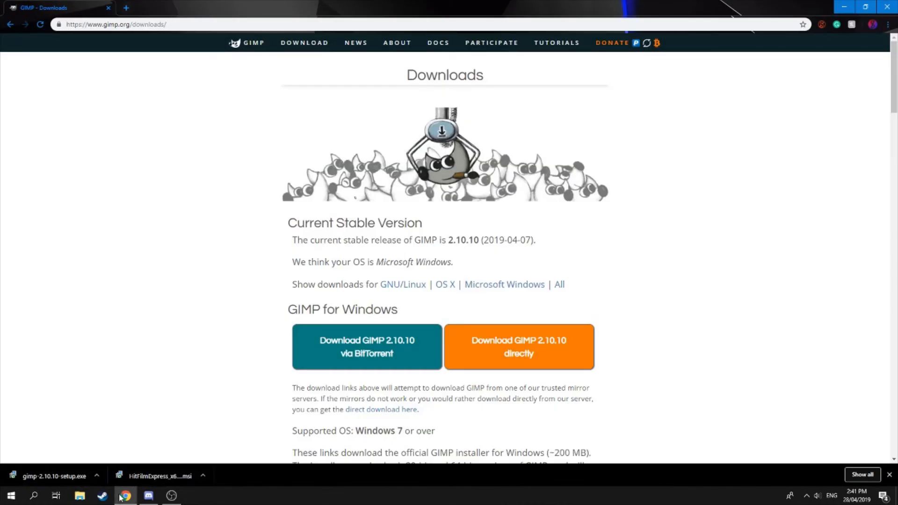
left_click(125, 9)
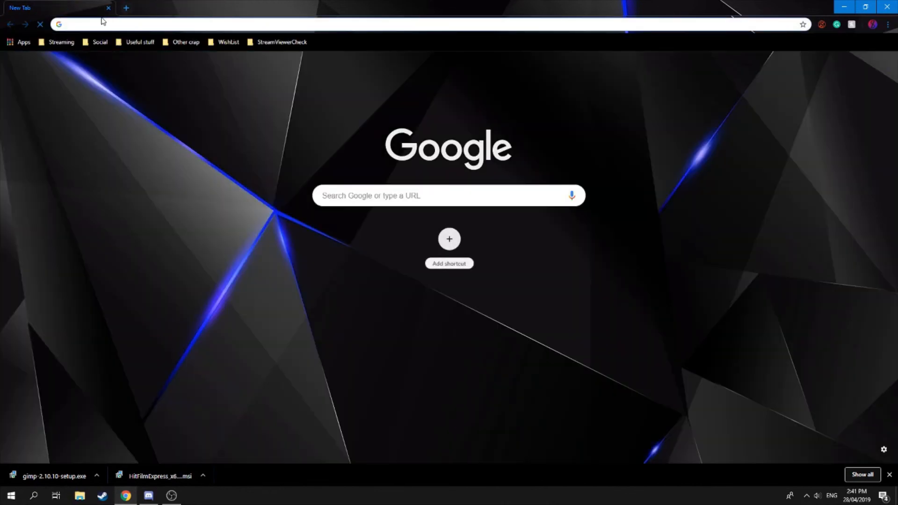
left_click(59, 42)
left_click(51, 79)
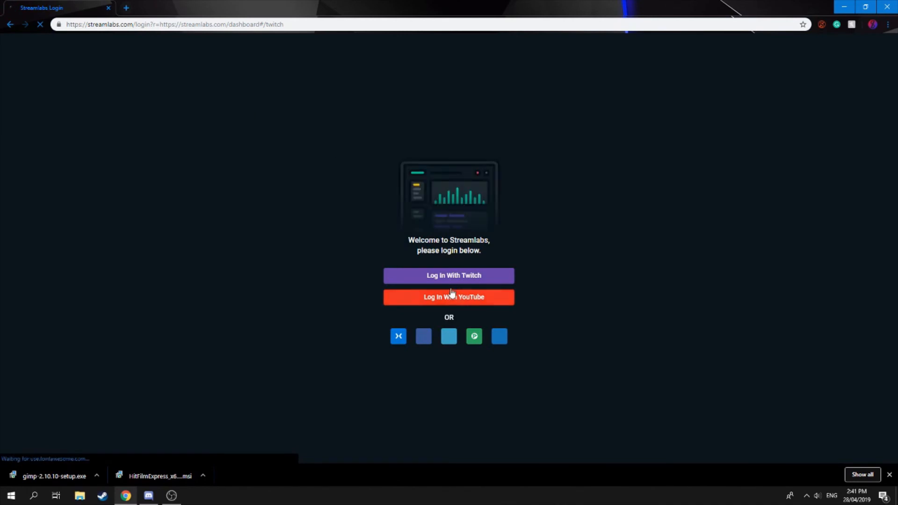
left_click(442, 276)
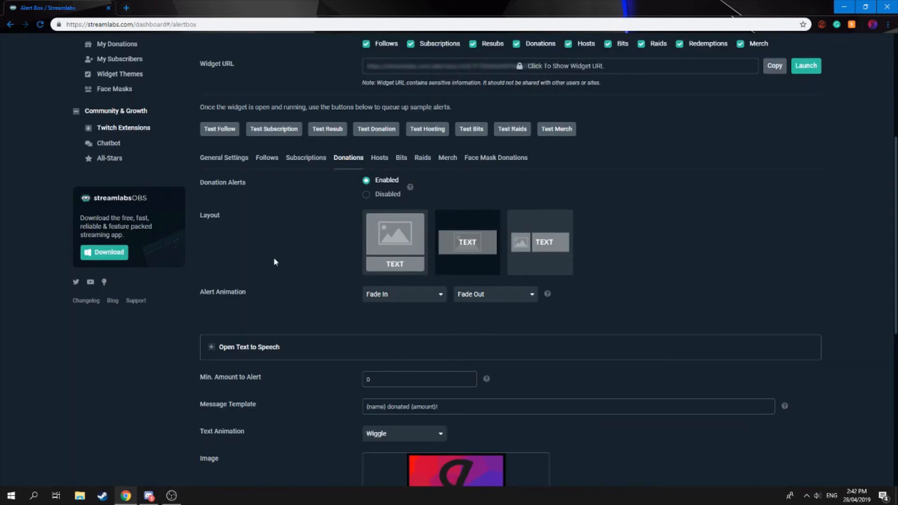
Open the media gallery for the donation alert's image and upload the SpiningX GIF from the desktop
scroll(273, 257, "down", 8)
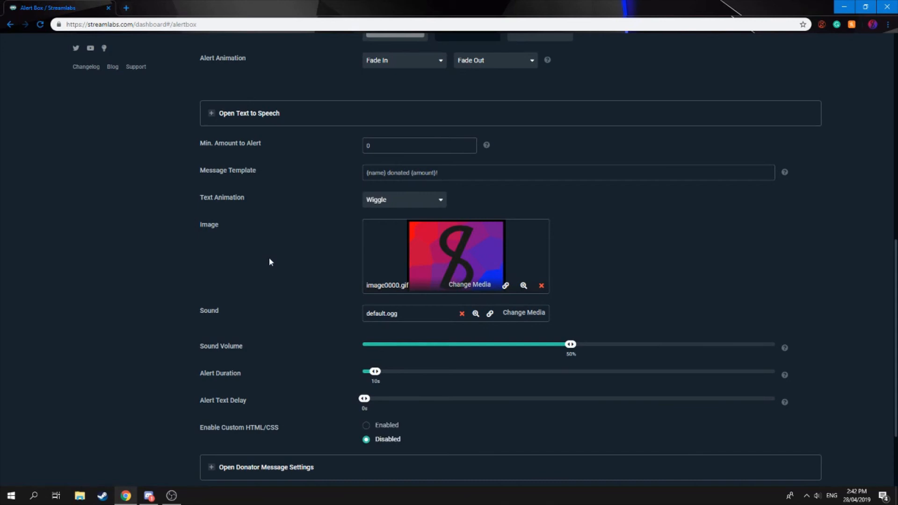
left_click(469, 285)
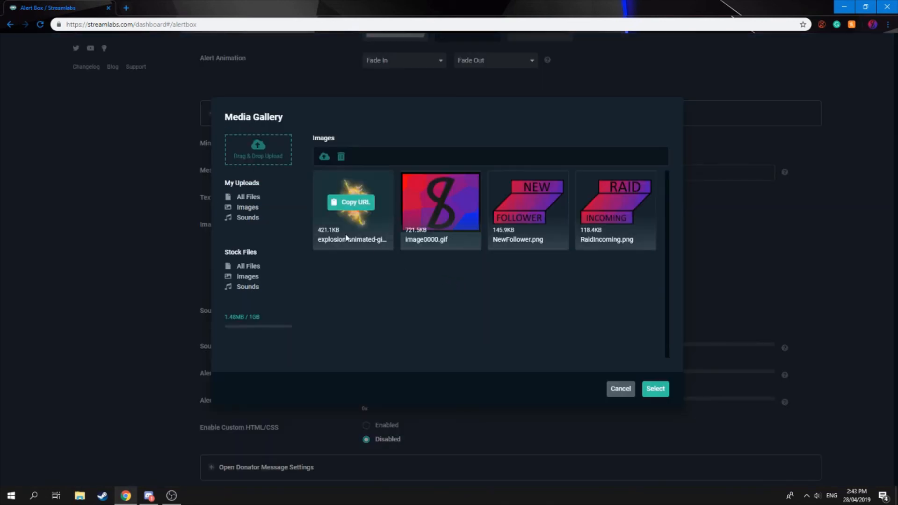
left_click(253, 155)
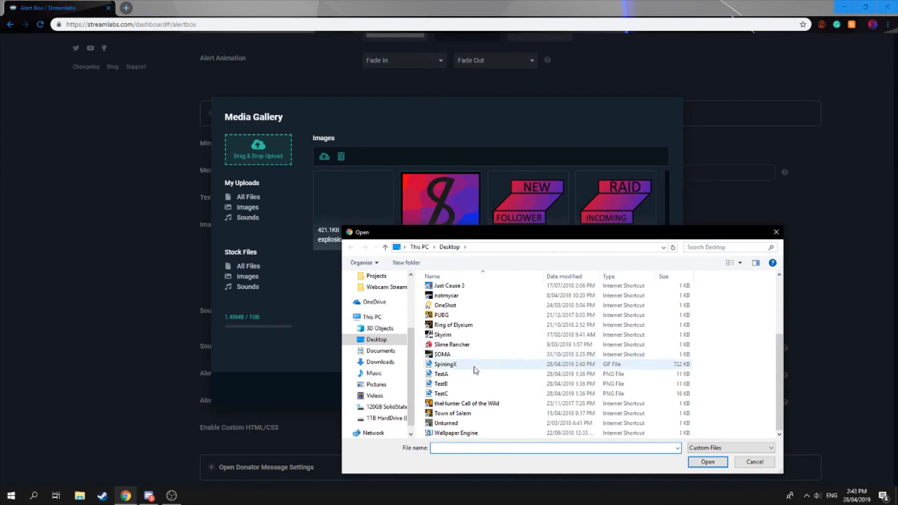
left_click(447, 365)
left_click(694, 463)
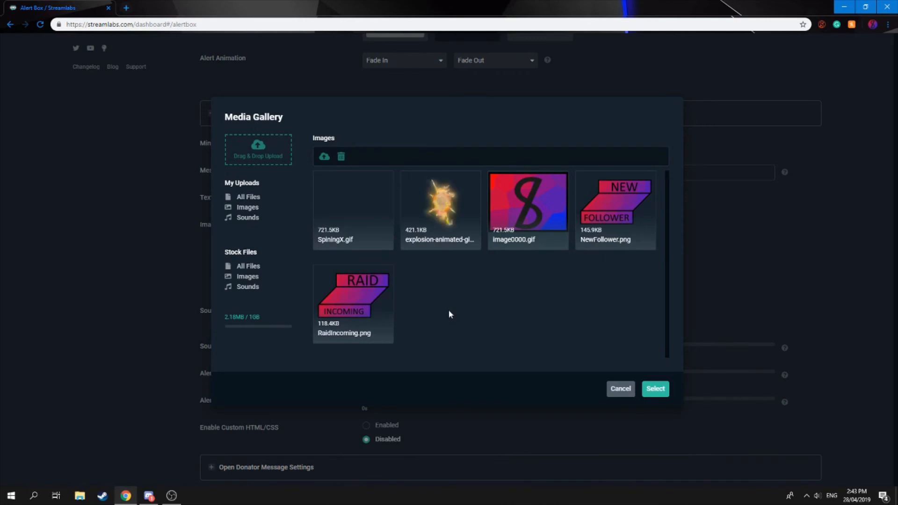
mouse_move(383, 246)
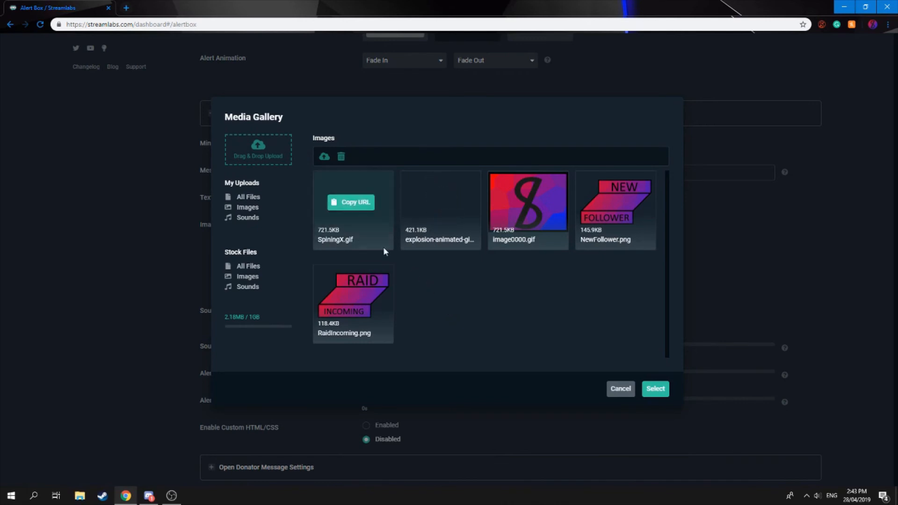
Use SpiningX.gif as the donation alert's image and save the alert settings with an alert text delay of 3 s
double_click(364, 233)
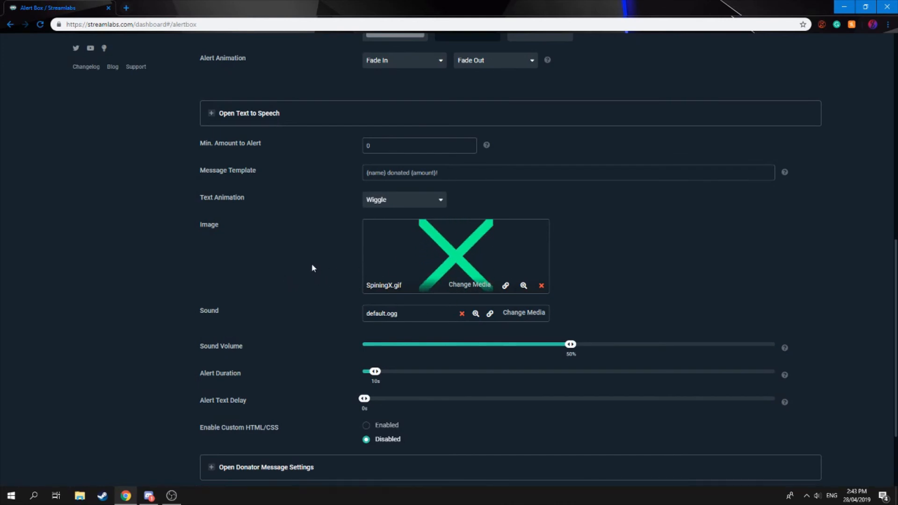
left_click_drag(364, 398, 376, 402)
scroll(310, 371, "down", 2)
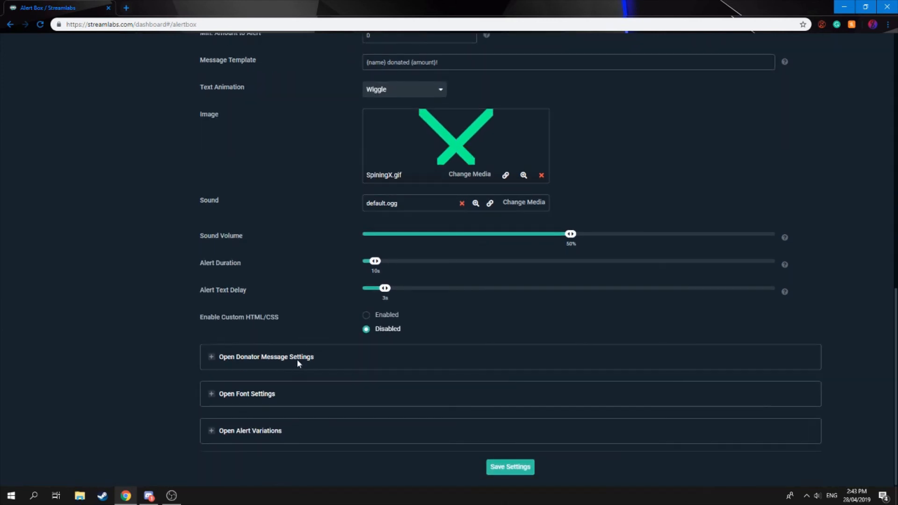
scroll(467, 432, "up", 8)
scroll(424, 422, "down", 8)
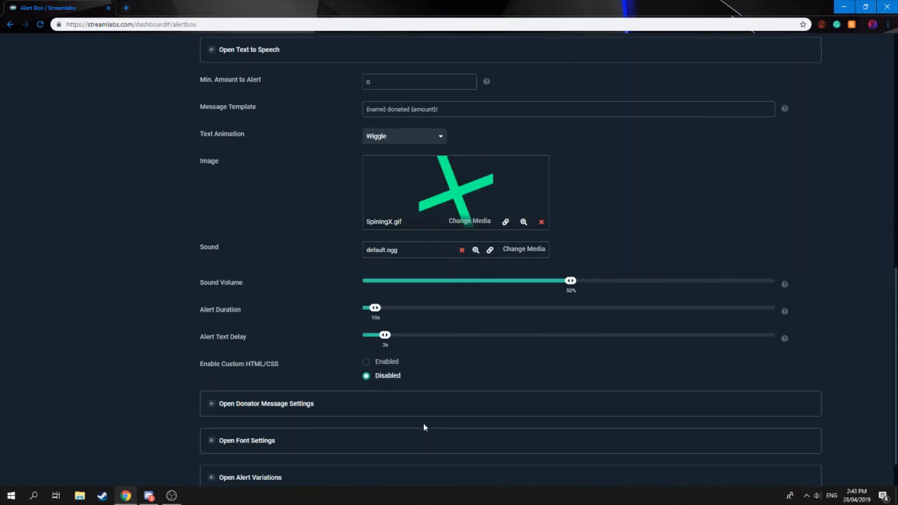
left_click(505, 475)
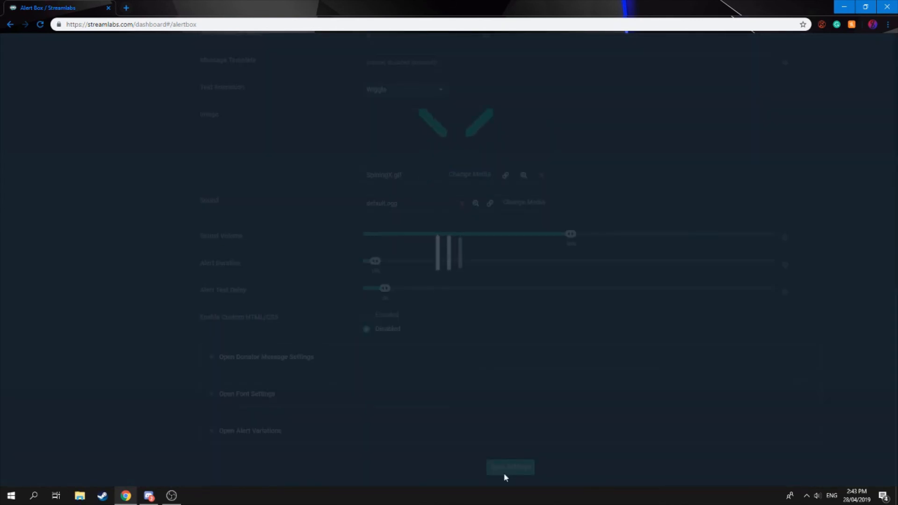
Copy the alert box's widget URL and switch to OBS
scroll(358, 363, "up", 7)
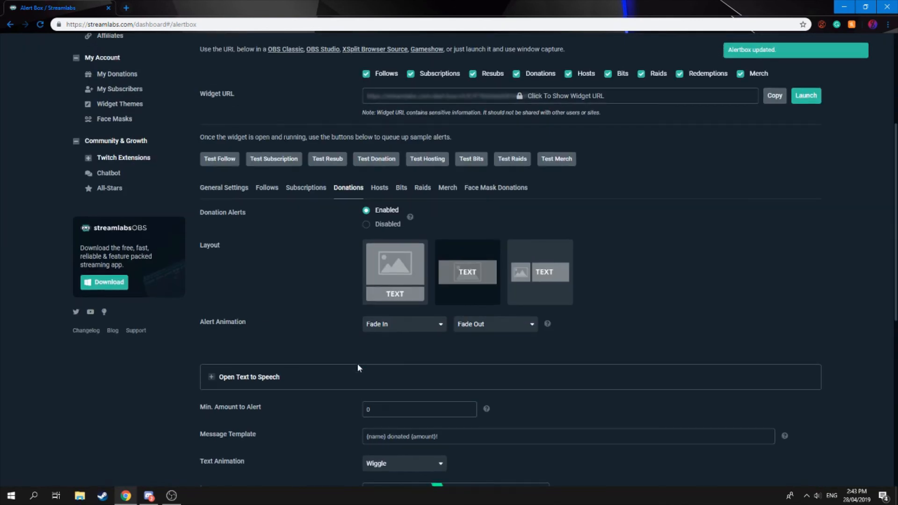
left_click(774, 97)
scroll(774, 100, "down", 7)
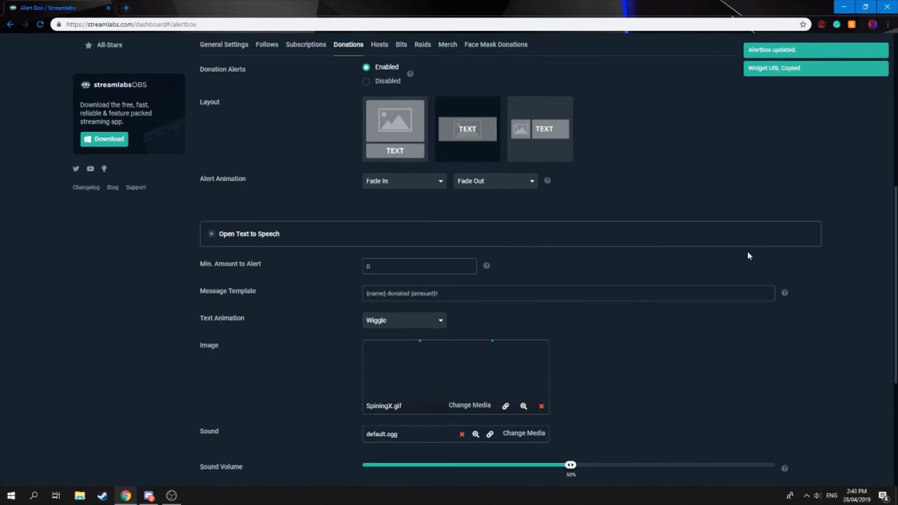
left_click(171, 496)
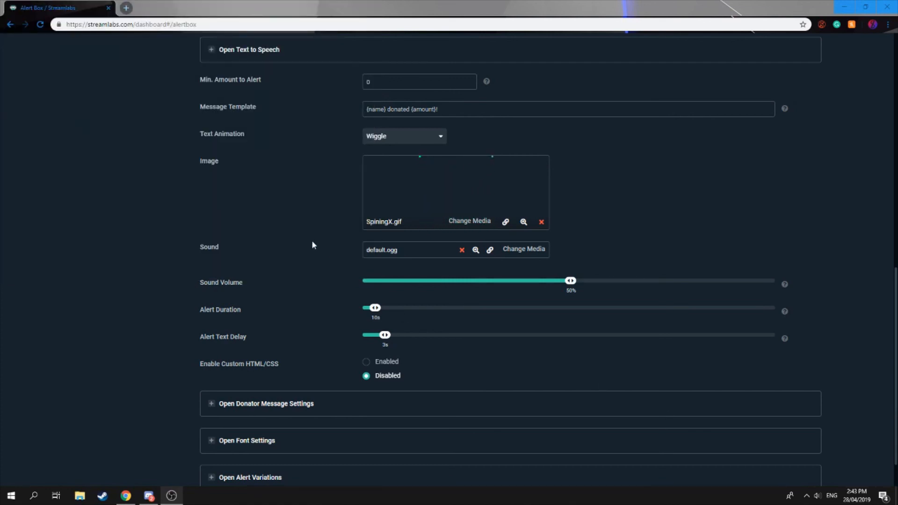
Send a test donation alert from the Streamlabs alert box page to check the animated image
scroll(307, 242, "up", 6)
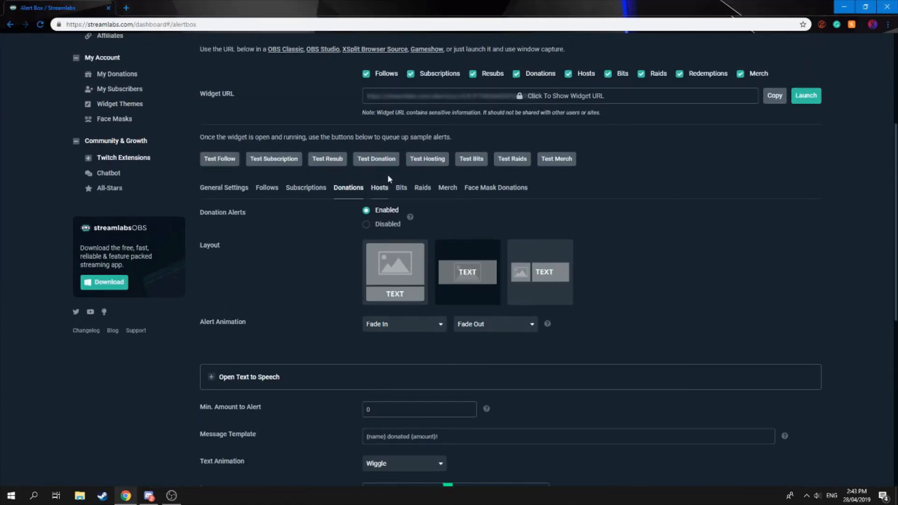
left_click(383, 157)
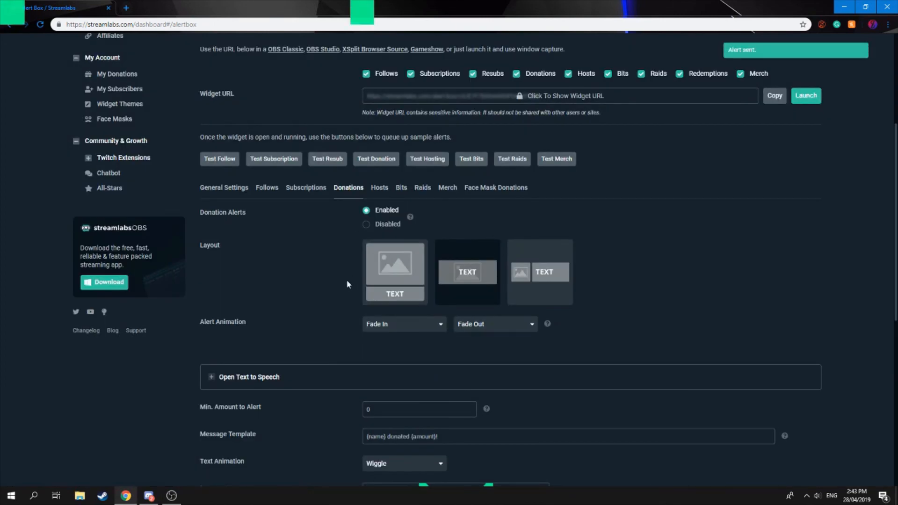